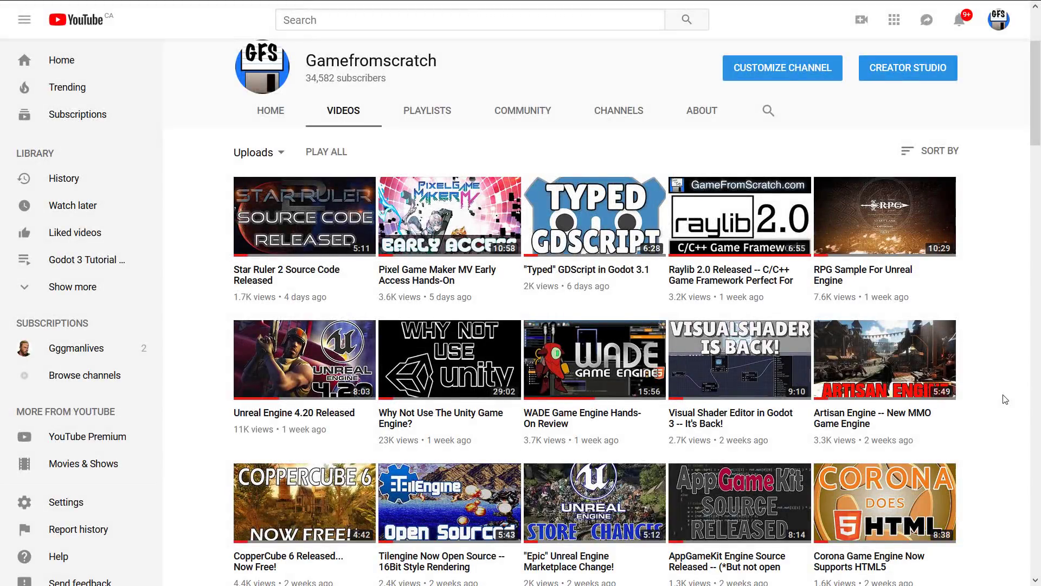
Scroll down the channel's Videos tab until uploads from about ten months to a year ago appear.
{"action": "scroll", "coordinate": [1004, 399], "scroll_direction": "down", "scroll_amount": 2}
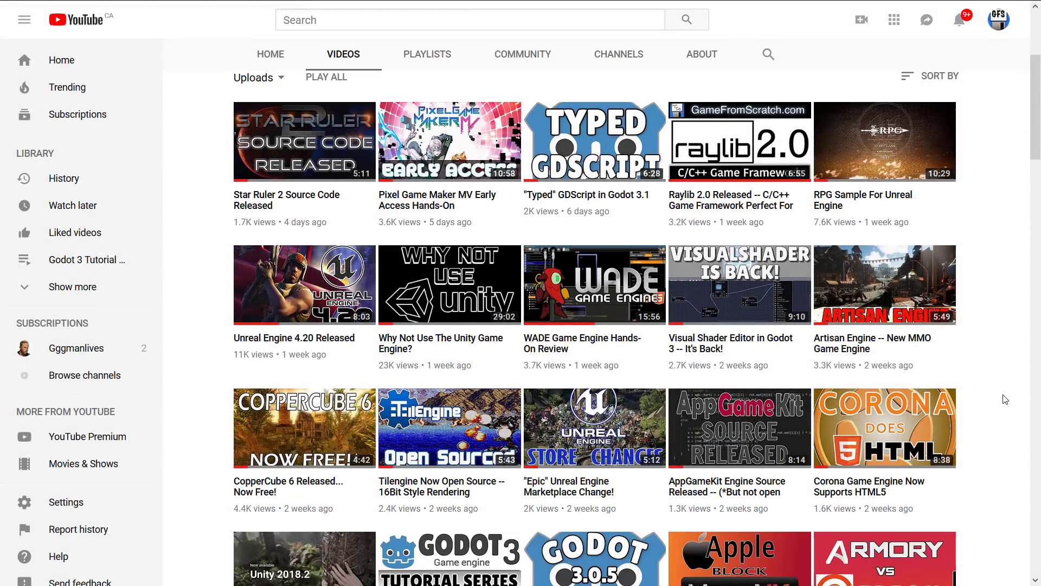
{"action": "scroll", "coordinate": [1005, 399], "scroll_direction": "down", "scroll_amount": 4}
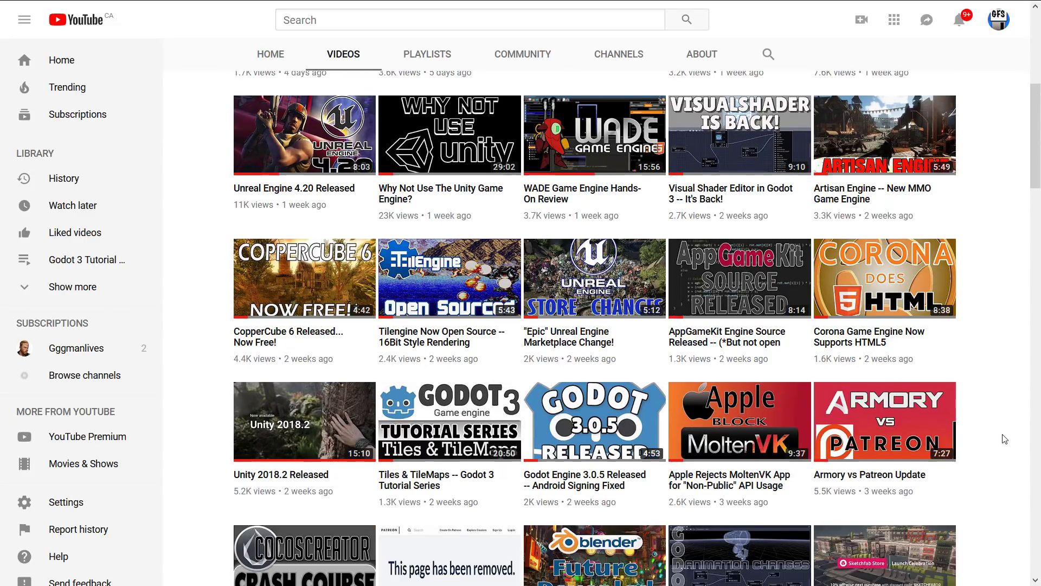
{"action": "scroll", "coordinate": [998, 465], "scroll_direction": "down", "scroll_amount": 1}
{"action": "scroll", "coordinate": [996, 473], "scroll_direction": "down", "scroll_amount": 4}
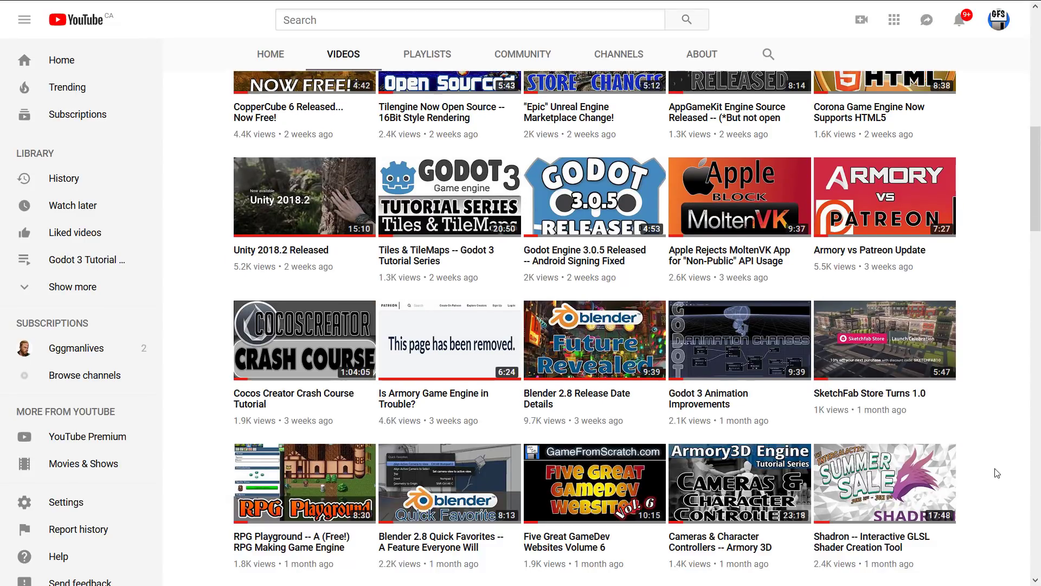
{"action": "scroll", "coordinate": [997, 473], "scroll_direction": "down", "scroll_amount": 6}
{"action": "scroll", "coordinate": [997, 472], "scroll_direction": "down", "scroll_amount": 6}
{"action": "scroll", "coordinate": [997, 473], "scroll_direction": "down", "scroll_amount": 7}
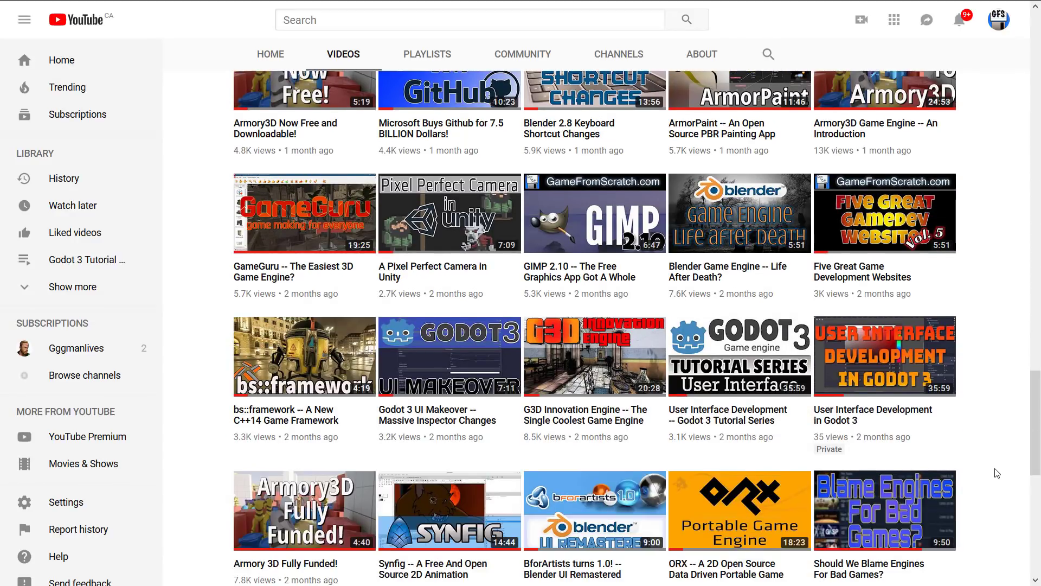
{"action": "scroll", "coordinate": [997, 473], "scroll_direction": "down", "scroll_amount": 2}
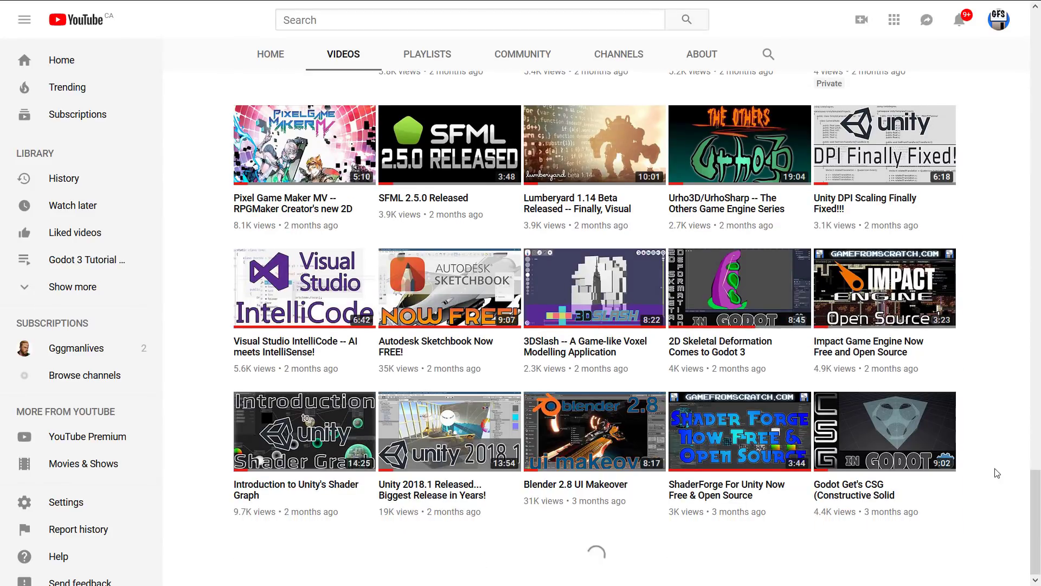
{"action": "scroll", "coordinate": [997, 473], "scroll_direction": "down", "scroll_amount": 6}
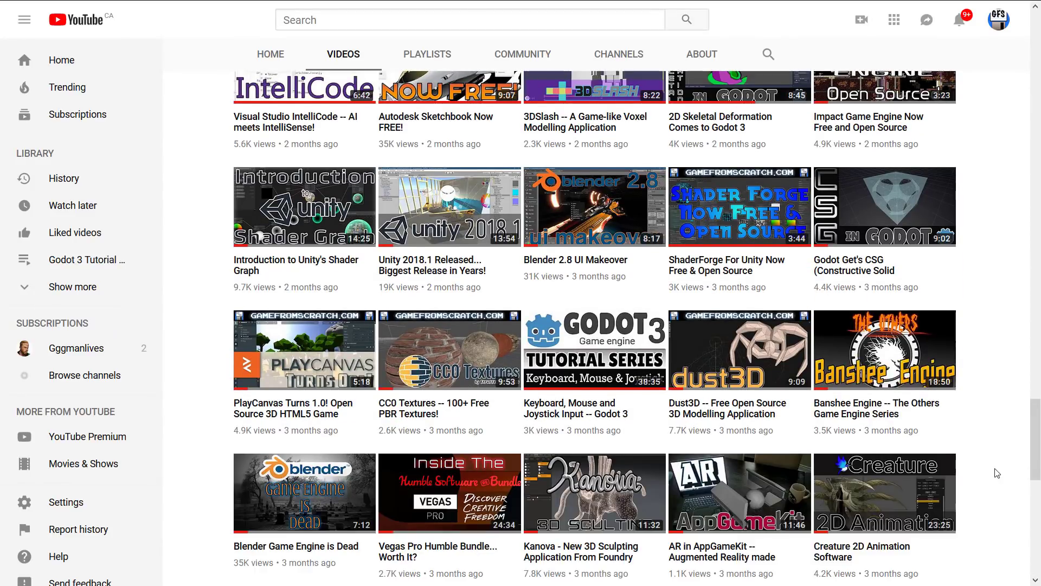
{"action": "scroll", "coordinate": [997, 473], "scroll_direction": "down", "scroll_amount": 6}
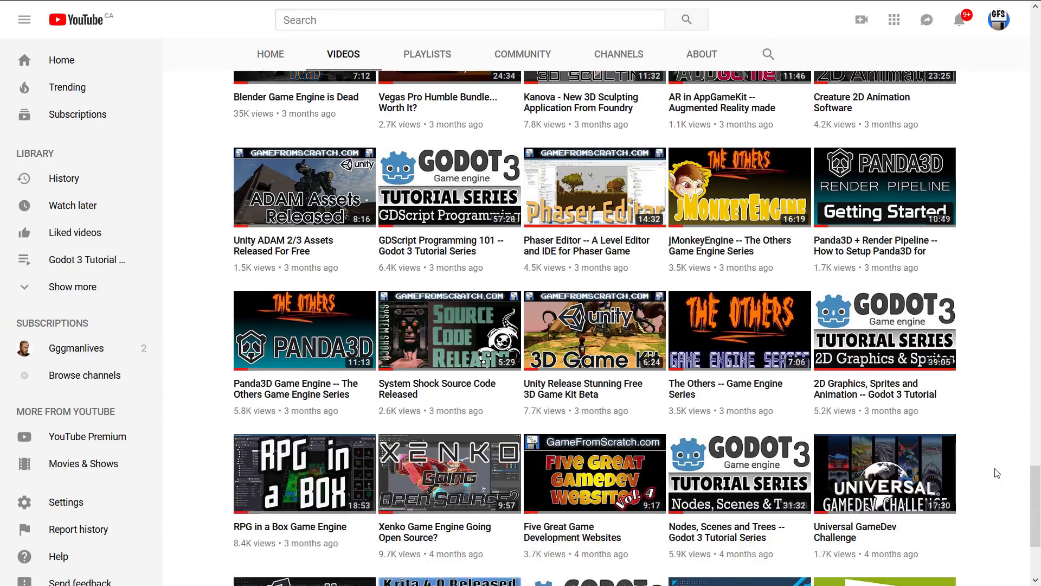
{"action": "scroll", "coordinate": [997, 473], "scroll_direction": "down", "scroll_amount": 6}
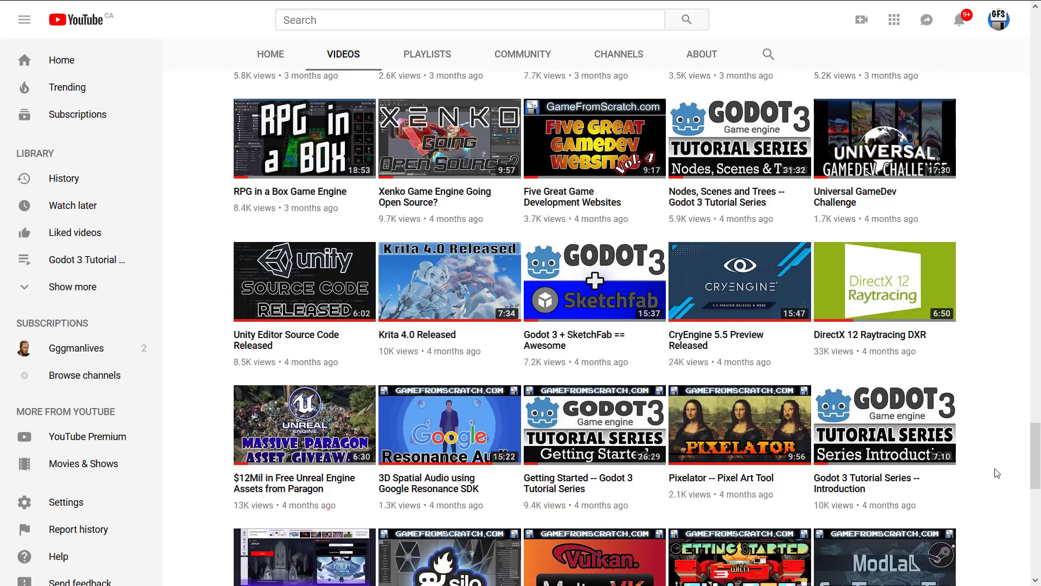
{"action": "scroll", "coordinate": [996, 473], "scroll_direction": "down", "scroll_amount": 6}
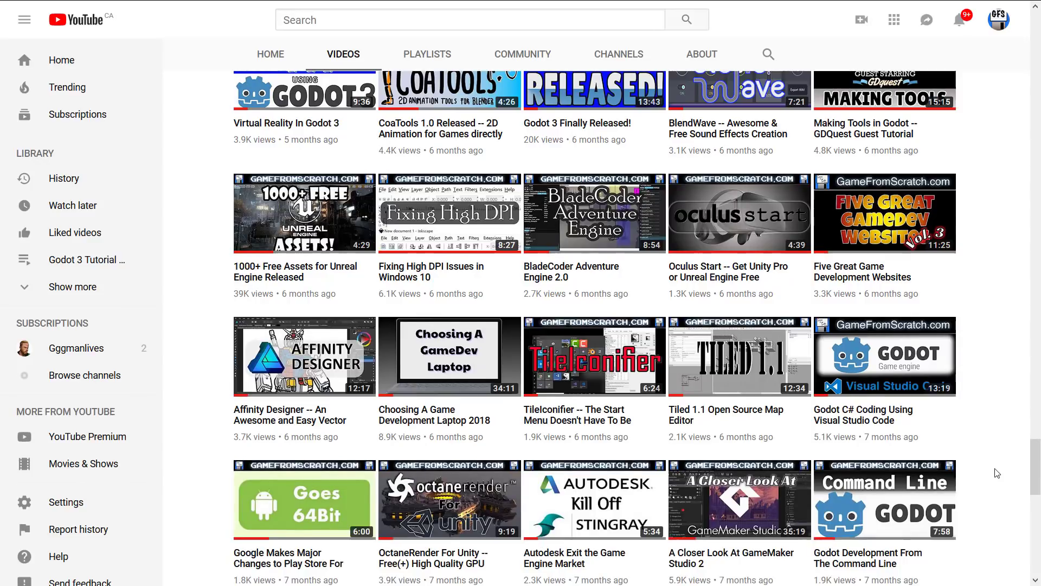
{"action": "scroll", "coordinate": [997, 473], "scroll_direction": "down", "scroll_amount": 4}
{"action": "scroll", "coordinate": [996, 472], "scroll_direction": "down", "scroll_amount": 6}
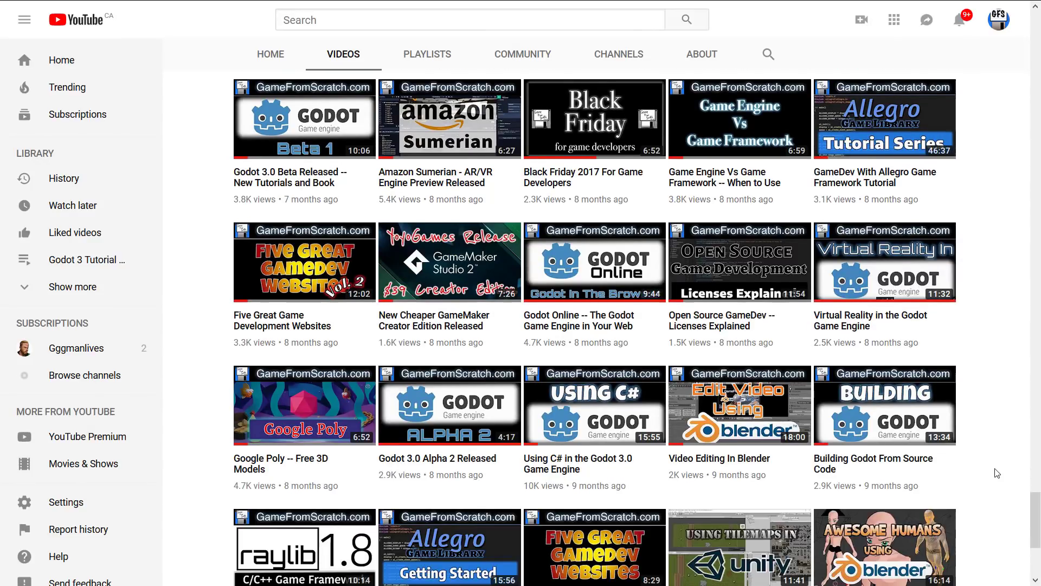
{"action": "scroll", "coordinate": [997, 473], "scroll_direction": "down", "scroll_amount": 6}
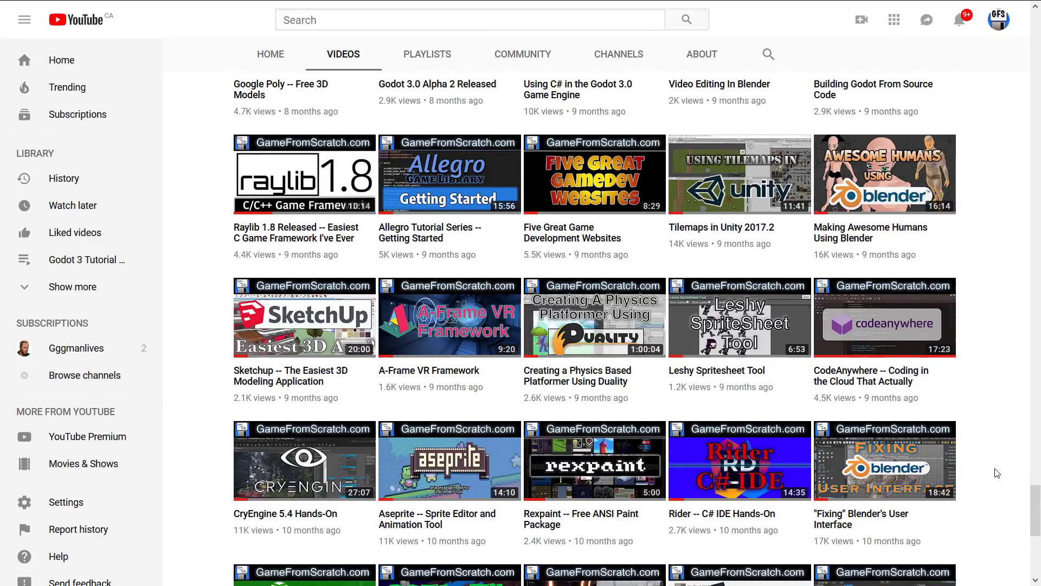
{"action": "scroll", "coordinate": [997, 473], "scroll_direction": "down", "scroll_amount": 4}
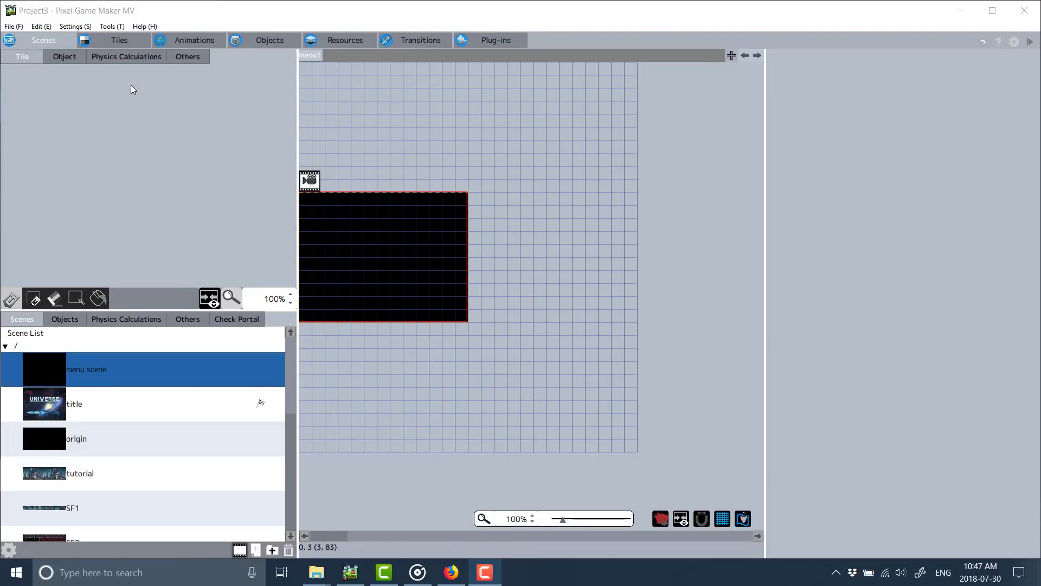
{"action": "left_click", "coordinate": [59, 402]}
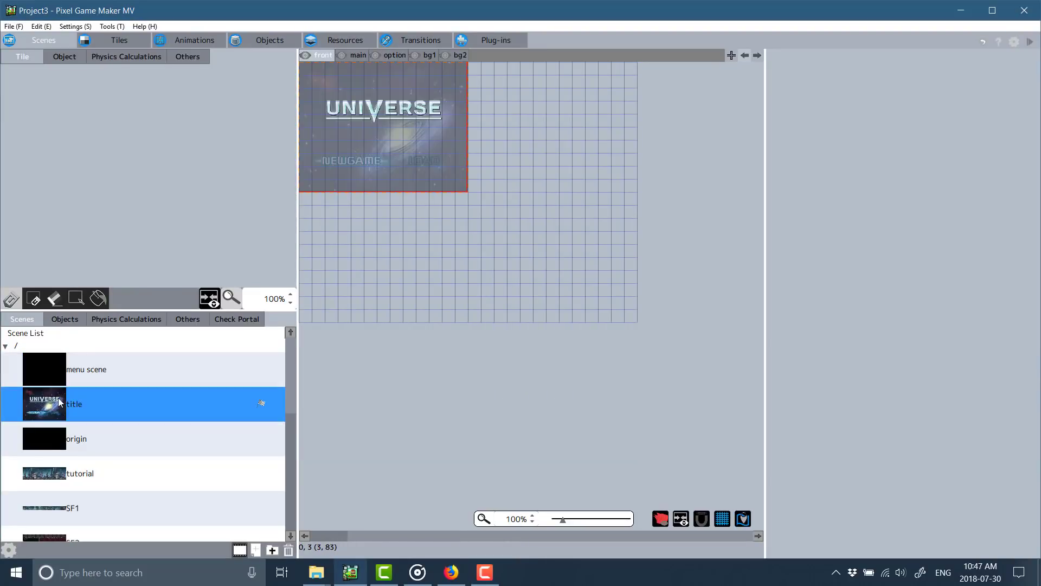
{"action": "left_click", "coordinate": [84, 433]}
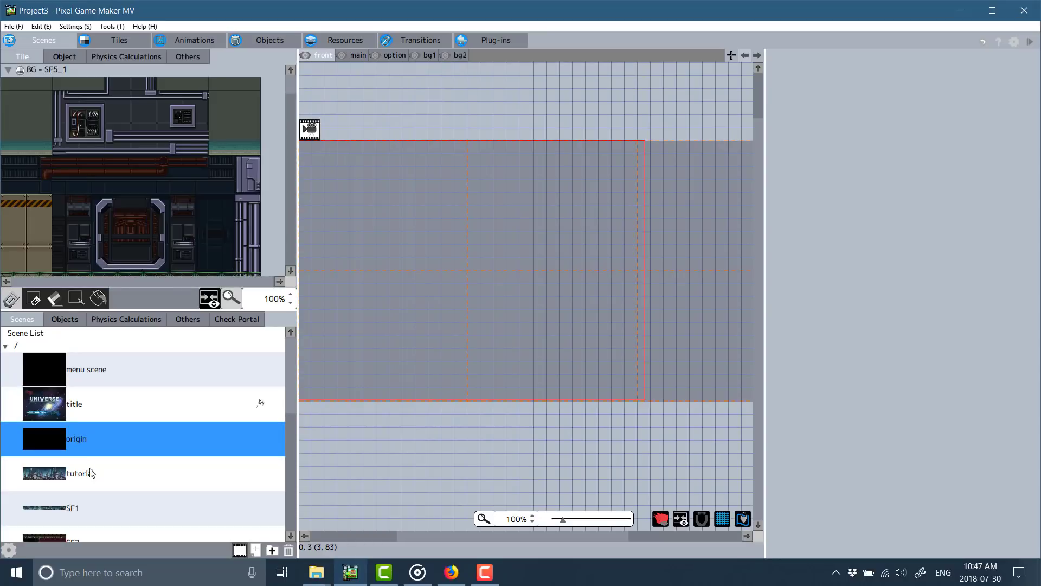
{"action": "left_click", "coordinate": [96, 488]}
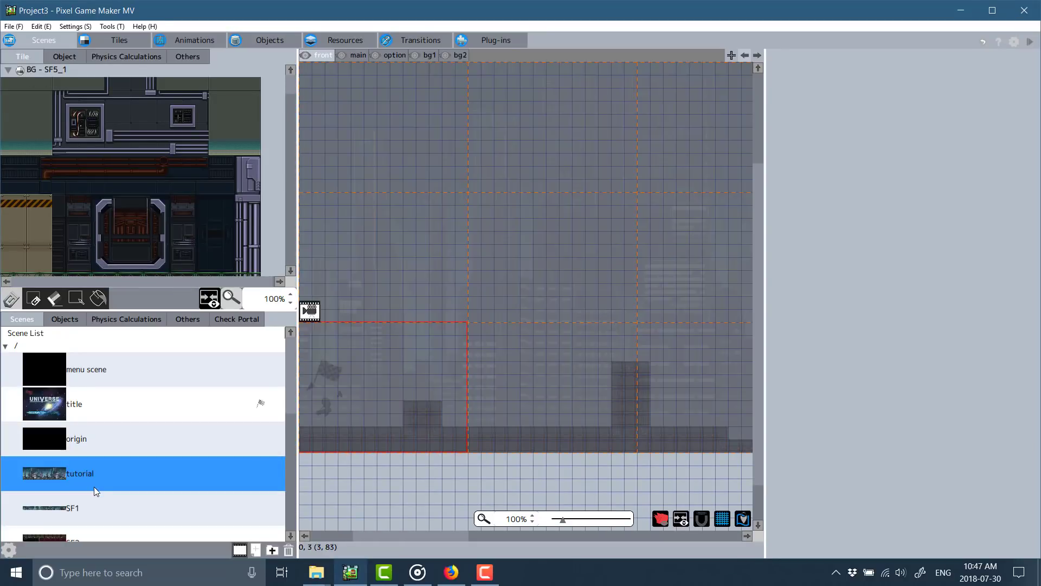
{"action": "left_click", "coordinate": [95, 504]}
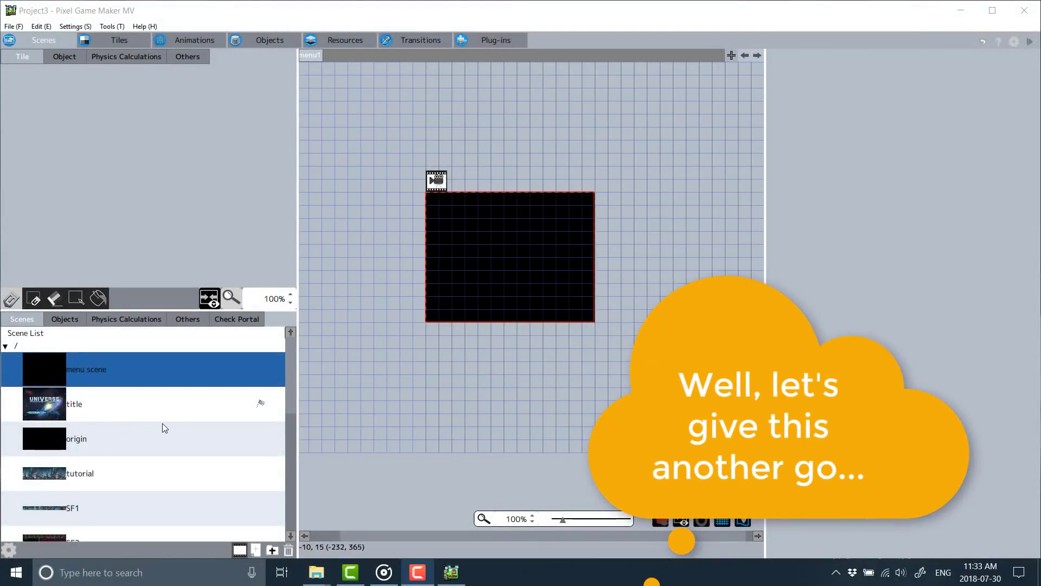
Look through the Tiles and Animations tabs, then open the Objects list with PLAYER's player, effect, slash and bullet.
{"action": "scroll", "coordinate": [162, 423], "scroll_direction": "down", "scroll_amount": 2}
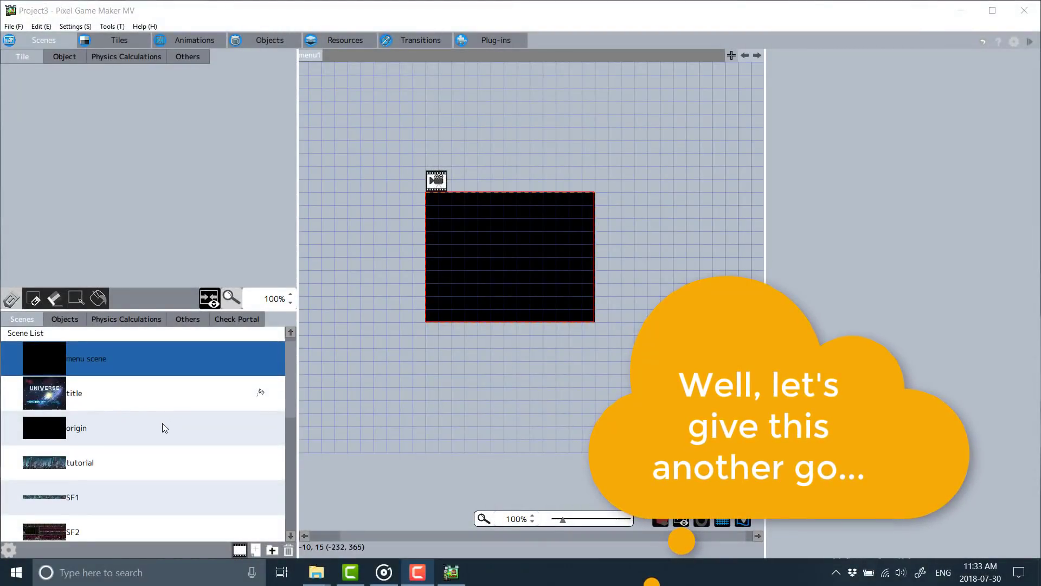
{"action": "left_click", "coordinate": [112, 43]}
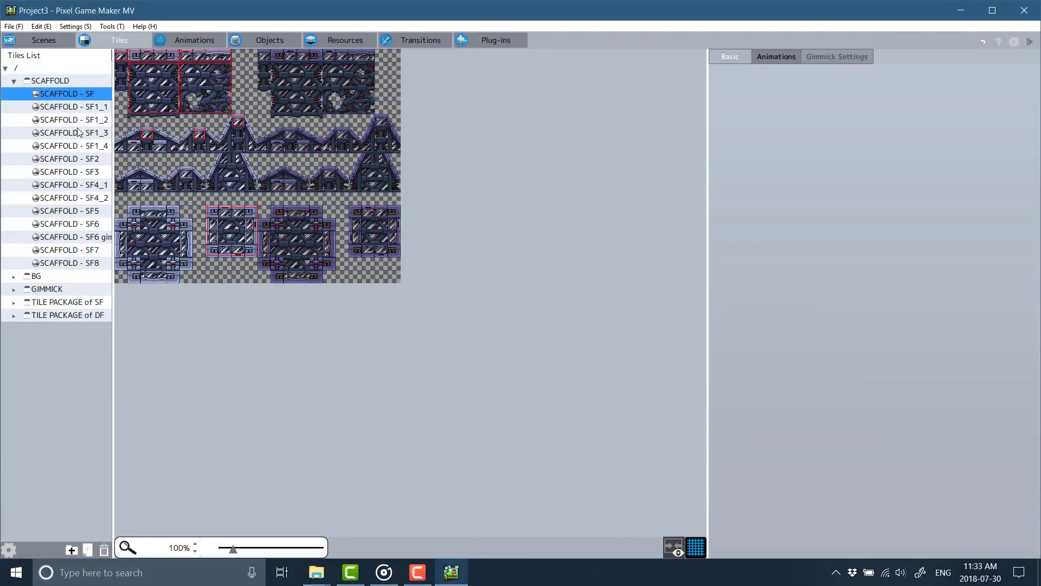
{"action": "left_click", "coordinate": [195, 42]}
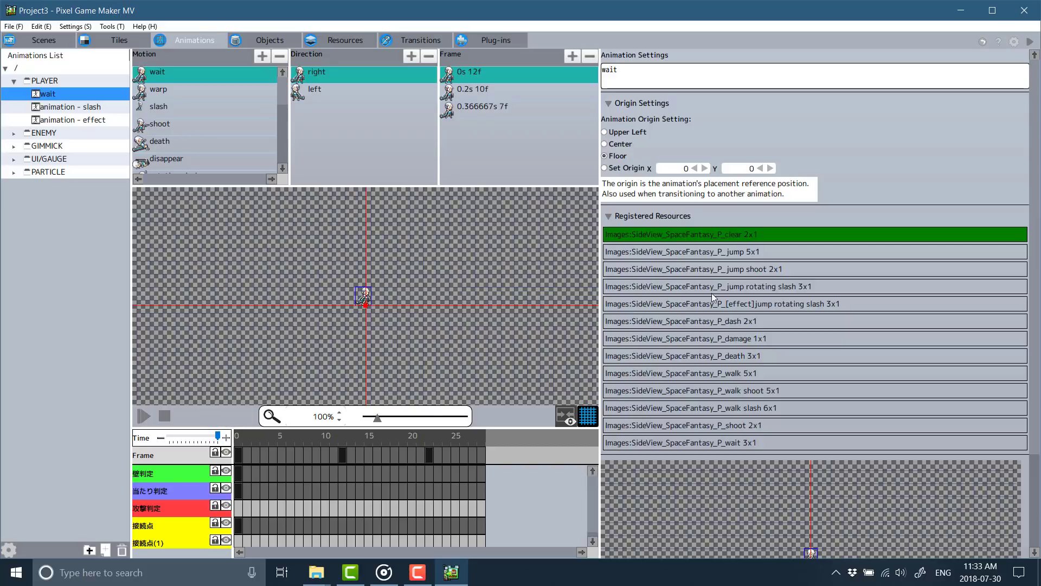
{"action": "scroll", "coordinate": [757, 291], "scroll_direction": "down", "scroll_amount": 1}
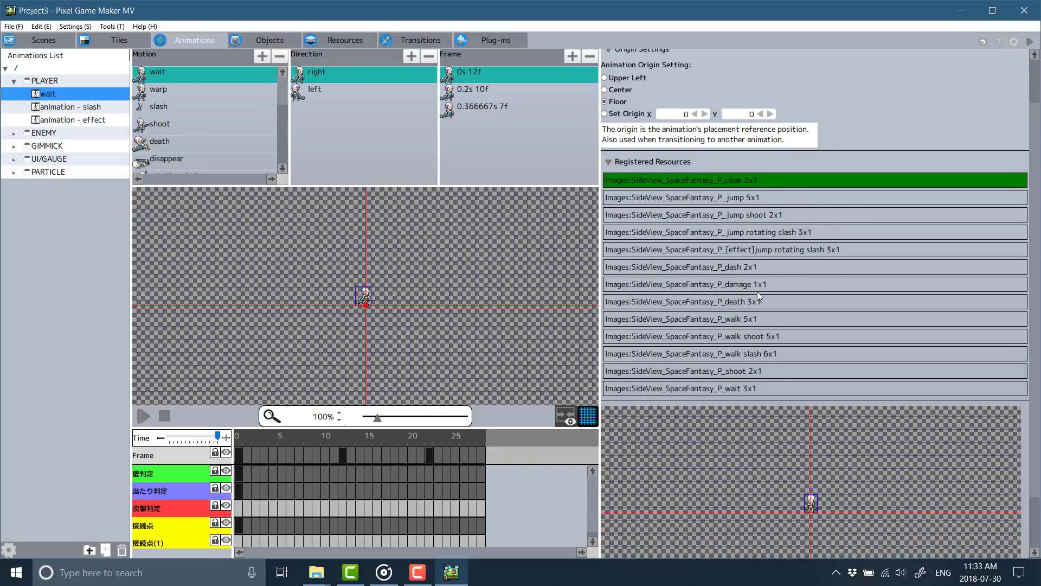
{"action": "left_click", "coordinate": [255, 40]}
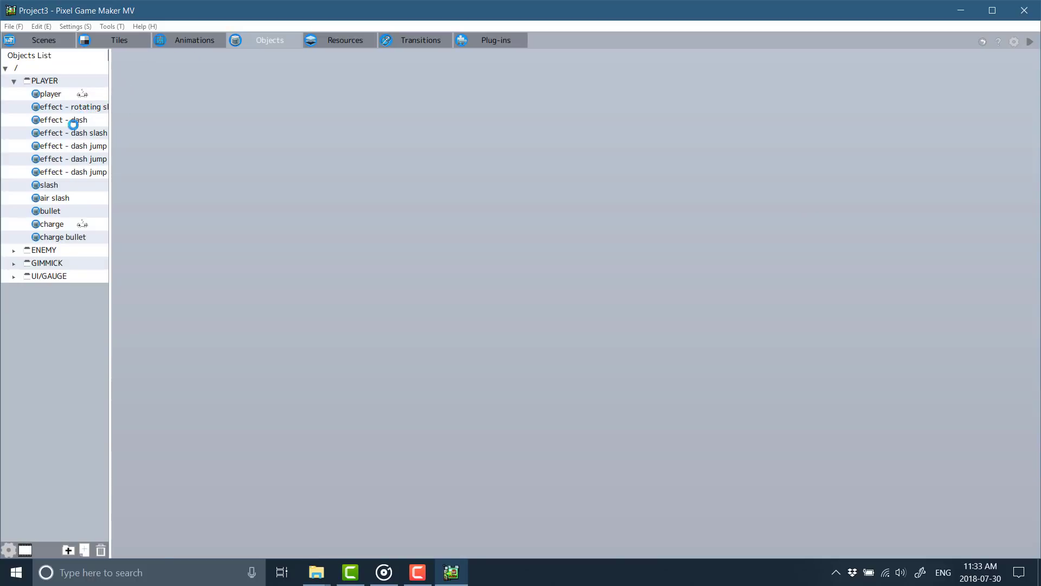
Scroll around the player's action program and jump through its return-to-jump, slash, shoot and dash-slash nodes.
{"action": "scroll", "coordinate": [286, 210], "scroll_direction": "down", "scroll_amount": 1}
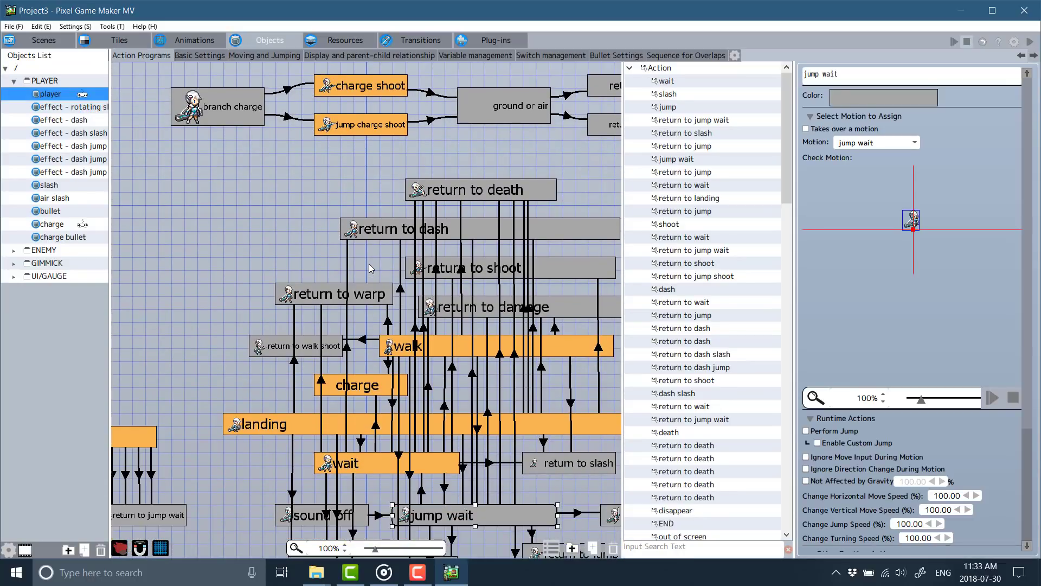
{"action": "scroll", "coordinate": [370, 267], "scroll_direction": "down", "scroll_amount": 1}
{"action": "scroll", "coordinate": [370, 266], "scroll_direction": "up", "scroll_amount": 1}
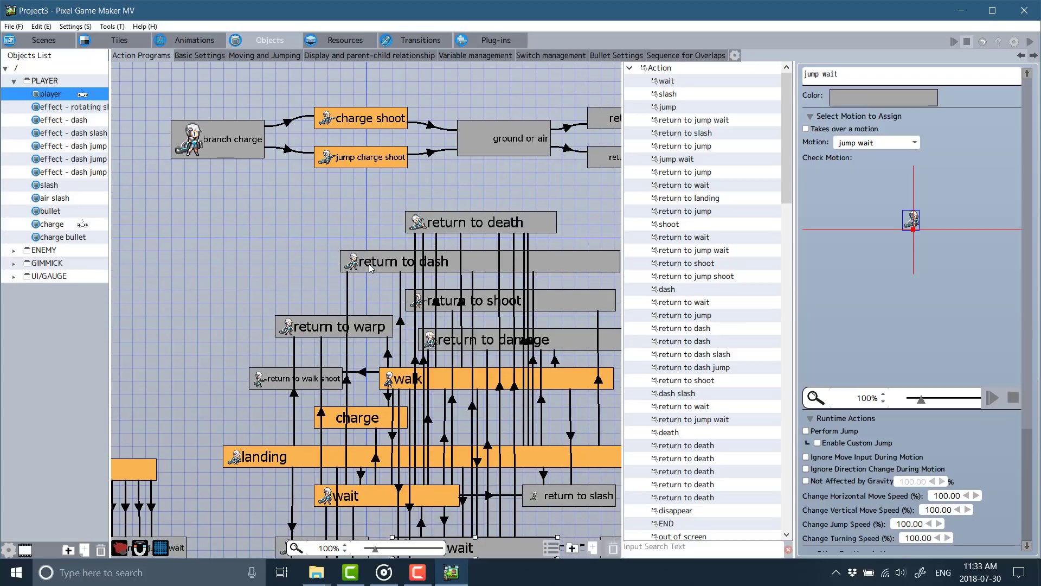
{"action": "scroll", "coordinate": [369, 263], "scroll_direction": "up", "scroll_amount": 1}
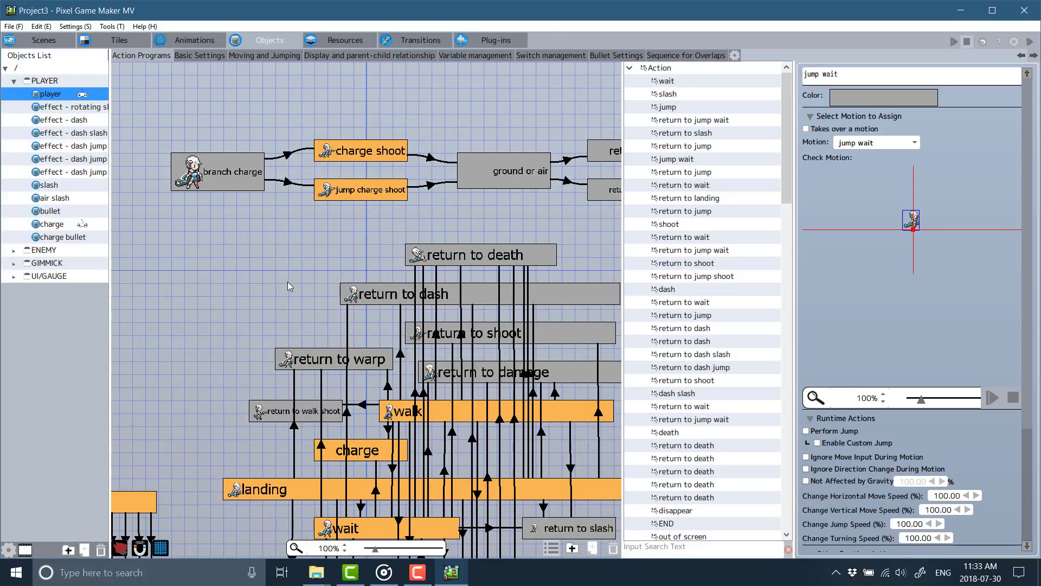
{"action": "scroll", "coordinate": [288, 281], "scroll_direction": "down", "scroll_amount": 3}
{"action": "scroll", "coordinate": [290, 285], "scroll_direction": "down", "scroll_amount": 1}
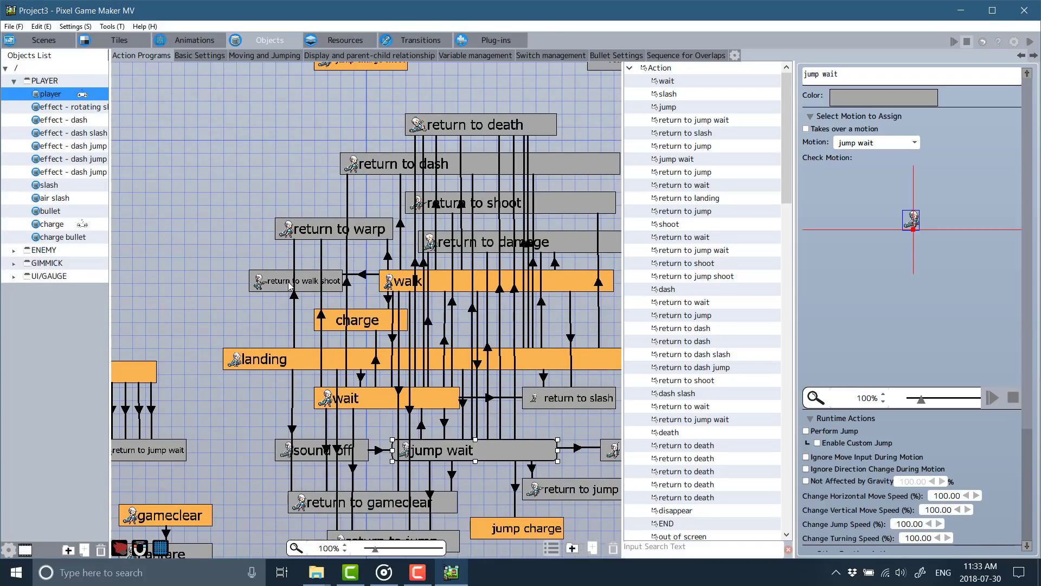
{"action": "scroll", "coordinate": [288, 284], "scroll_direction": "down", "scroll_amount": 3}
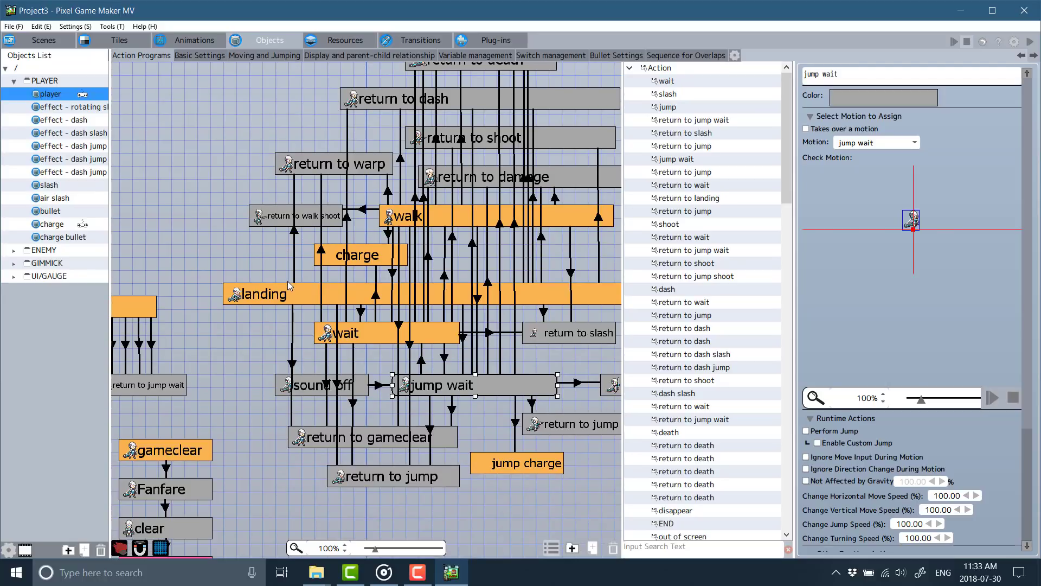
{"action": "scroll", "coordinate": [288, 285], "scroll_direction": "down", "scroll_amount": 1}
{"action": "scroll", "coordinate": [284, 353], "scroll_direction": "up", "scroll_amount": 2}
{"action": "scroll", "coordinate": [285, 353], "scroll_direction": "right", "scroll_amount": 4}
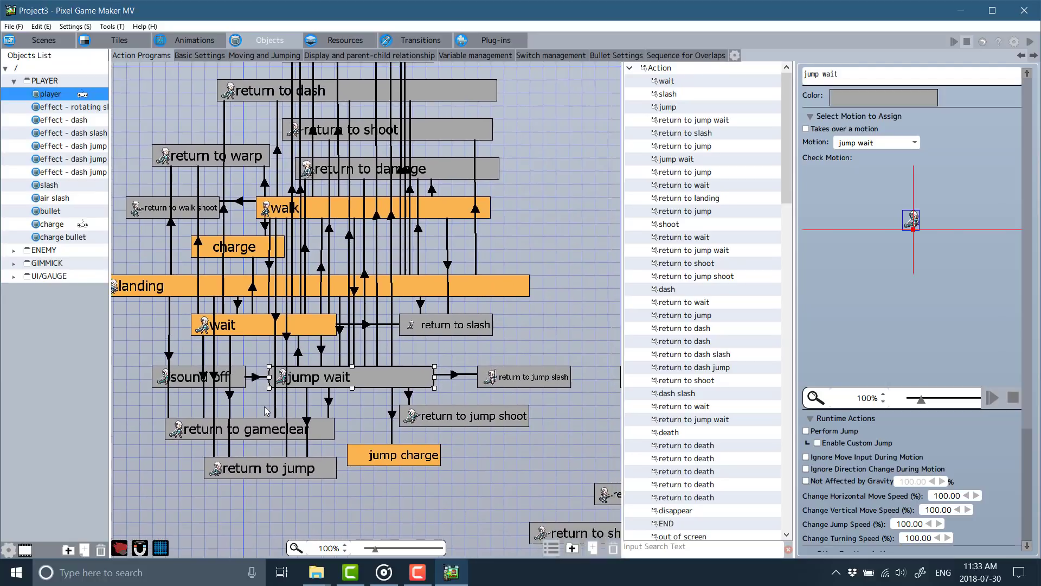
{"action": "scroll", "coordinate": [280, 428], "scroll_direction": "up", "scroll_amount": 1}
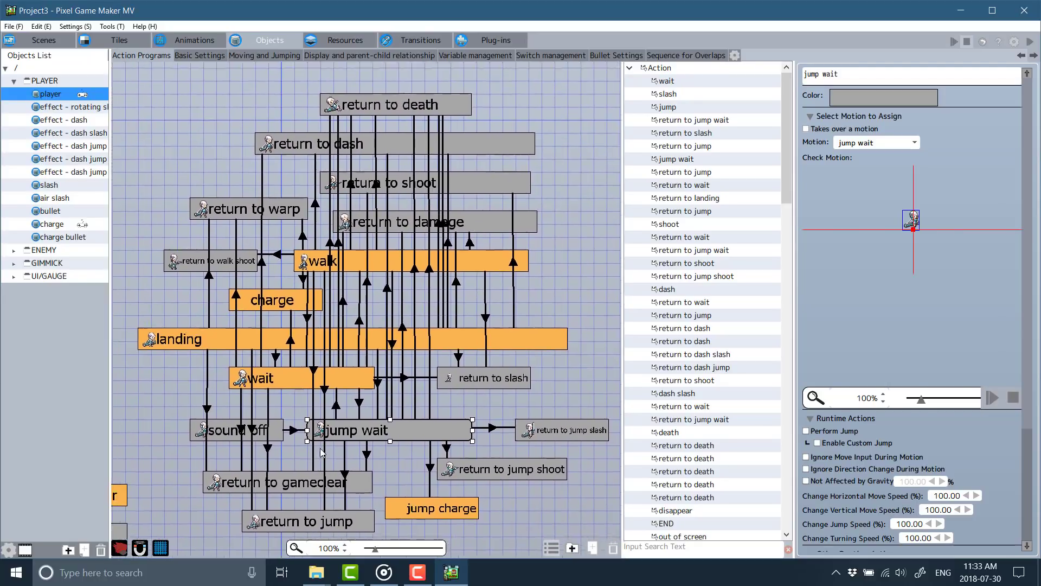
{"action": "scroll", "coordinate": [357, 417], "scroll_direction": "left", "scroll_amount": 3}
{"action": "scroll", "coordinate": [356, 416], "scroll_direction": "down", "scroll_amount": 1}
{"action": "left_click", "coordinate": [683, 211]}
{"action": "left_click", "coordinate": [685, 172]}
{"action": "left_click", "coordinate": [685, 132]}
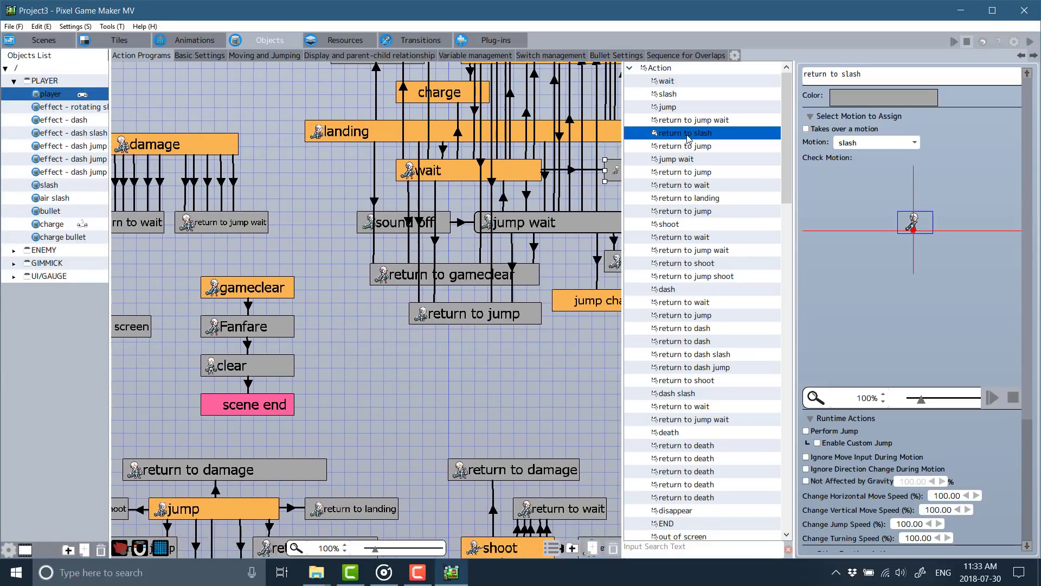
{"action": "left_click", "coordinate": [684, 250]}
{"action": "left_click", "coordinate": [684, 276]}
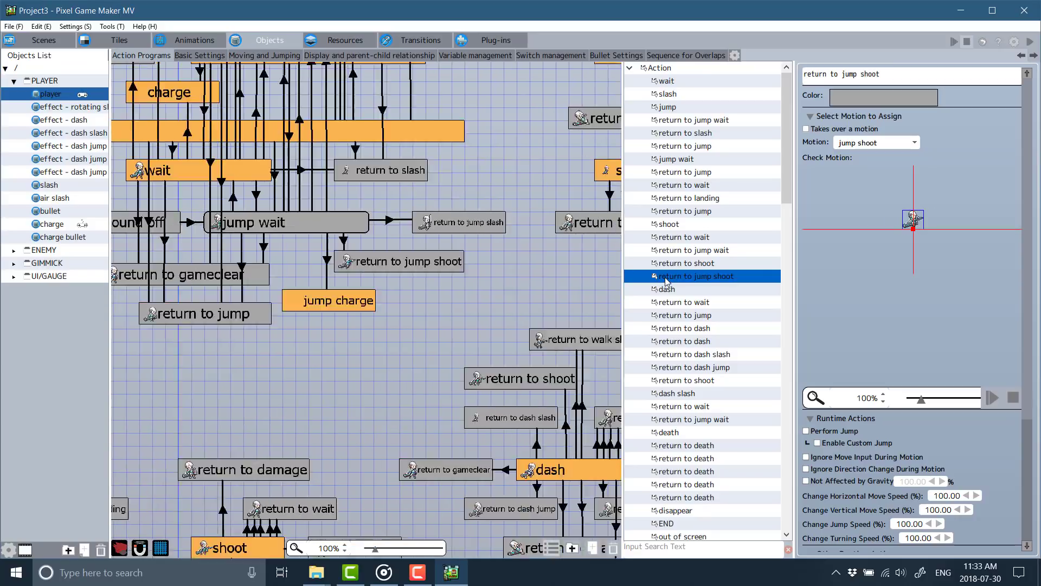
{"action": "left_click", "coordinate": [678, 355]}
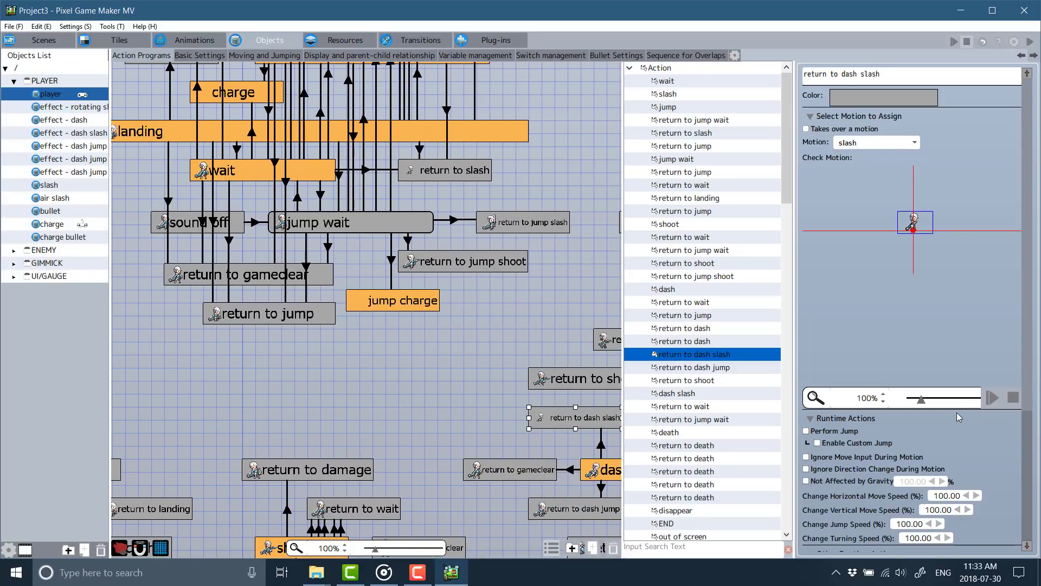
Select the landing action to inspect its Other Runtime Actions.
{"action": "scroll", "coordinate": [966, 450], "scroll_direction": "down", "scroll_amount": 2}
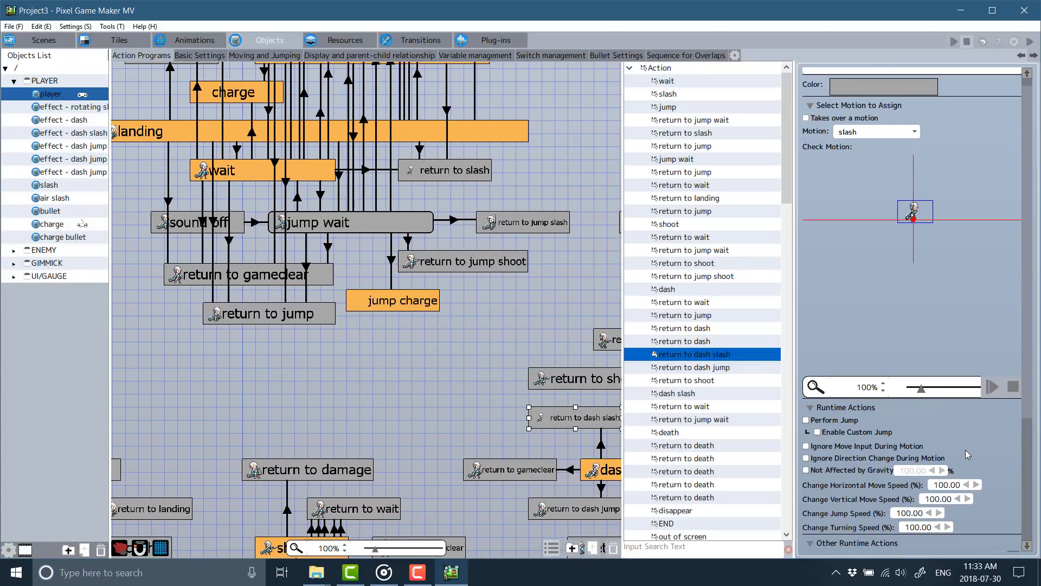
{"action": "scroll", "coordinate": [965, 450], "scroll_direction": "down", "scroll_amount": 5}
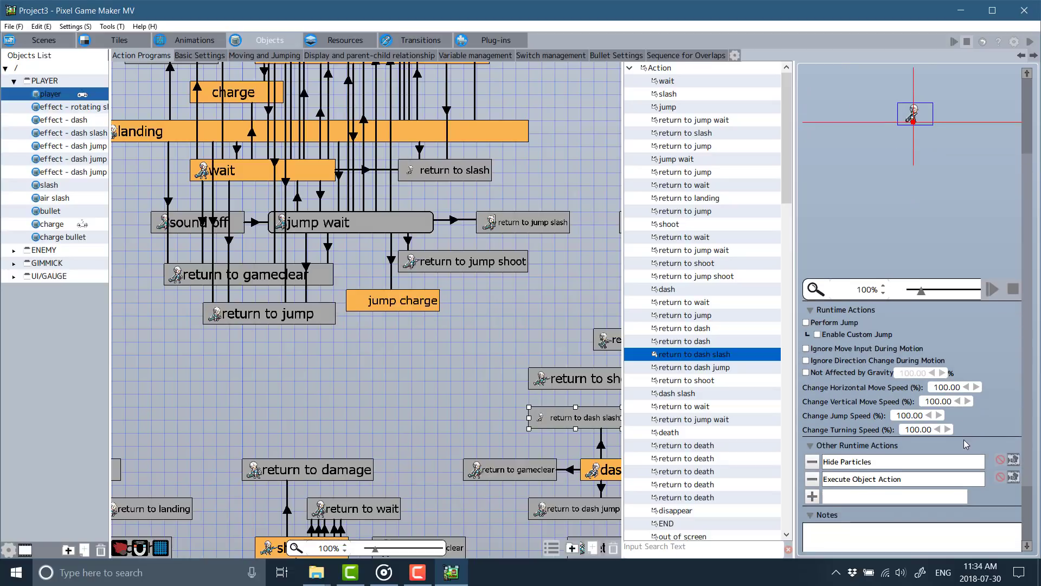
{"action": "scroll", "coordinate": [964, 438], "scroll_direction": "down", "scroll_amount": 2}
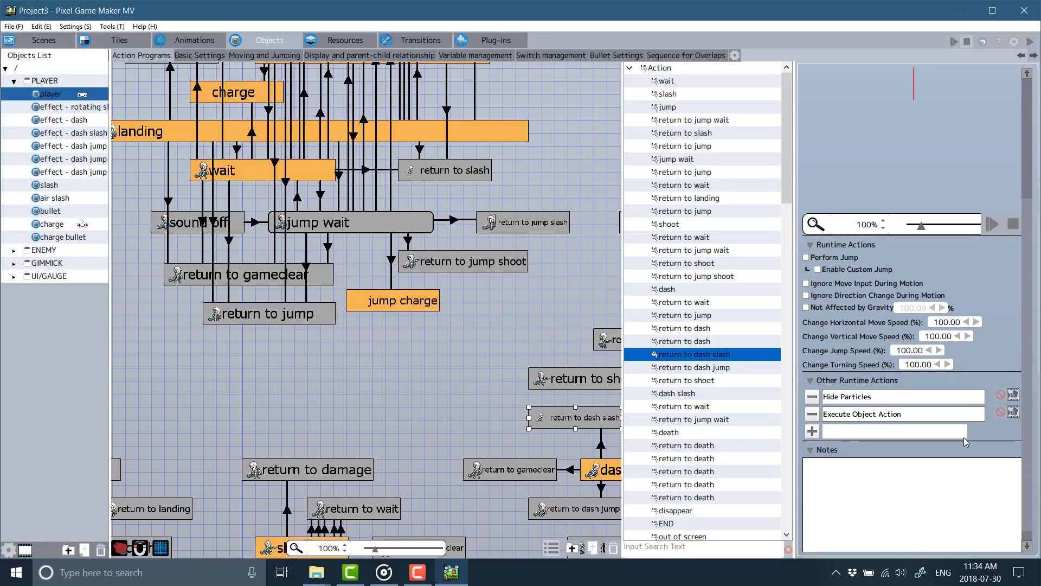
{"action": "scroll", "coordinate": [961, 434], "scroll_direction": "down", "scroll_amount": 2}
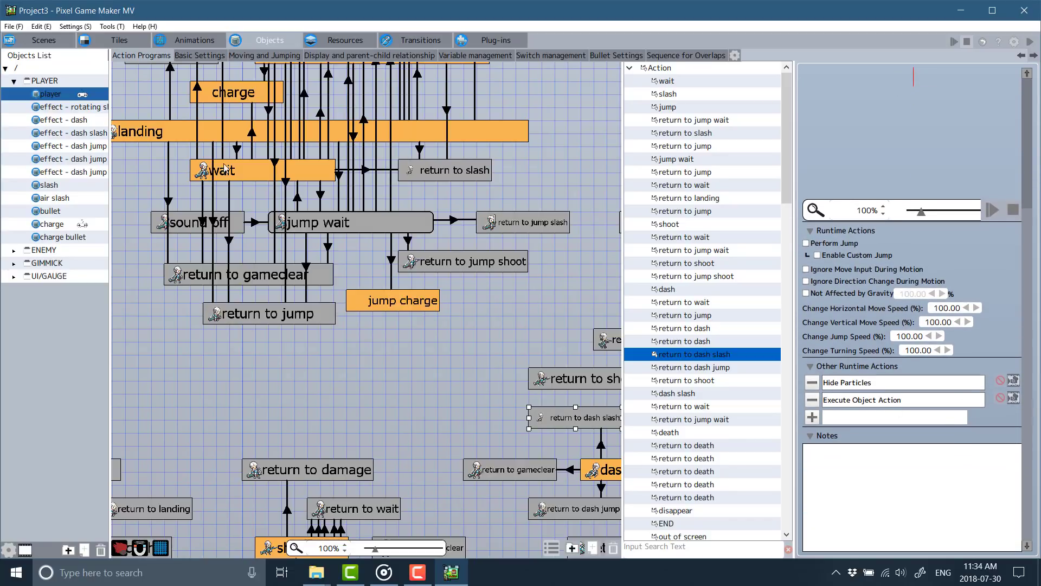
{"action": "left_click", "coordinate": [131, 131]}
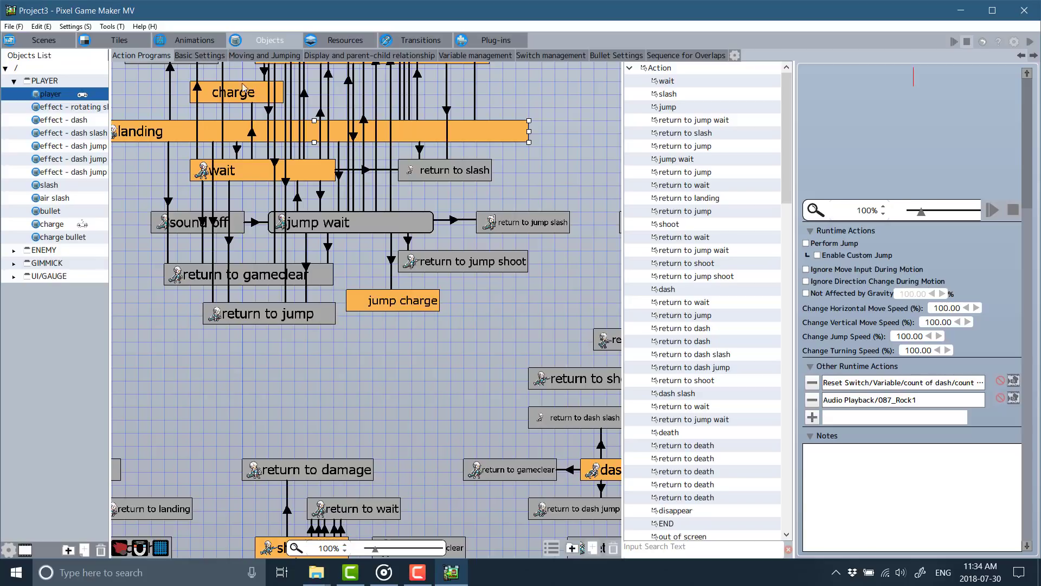
Review the player's Basic Settings and scroll through its Moving and Jumping parameters.
{"action": "left_click", "coordinate": [194, 56]}
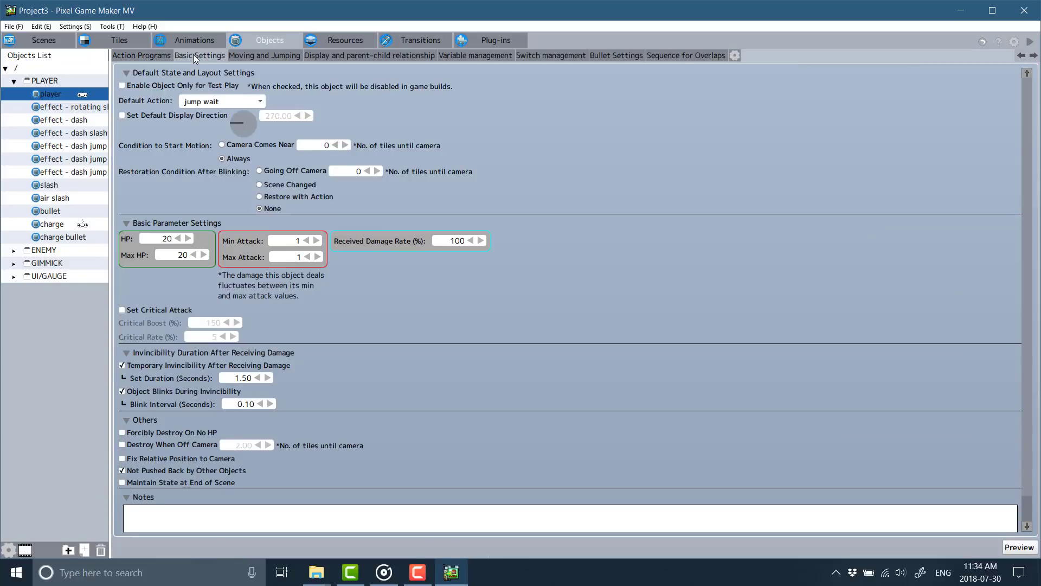
{"action": "left_click", "coordinate": [251, 56]}
{"action": "scroll", "coordinate": [387, 194], "scroll_direction": "down", "scroll_amount": 4}
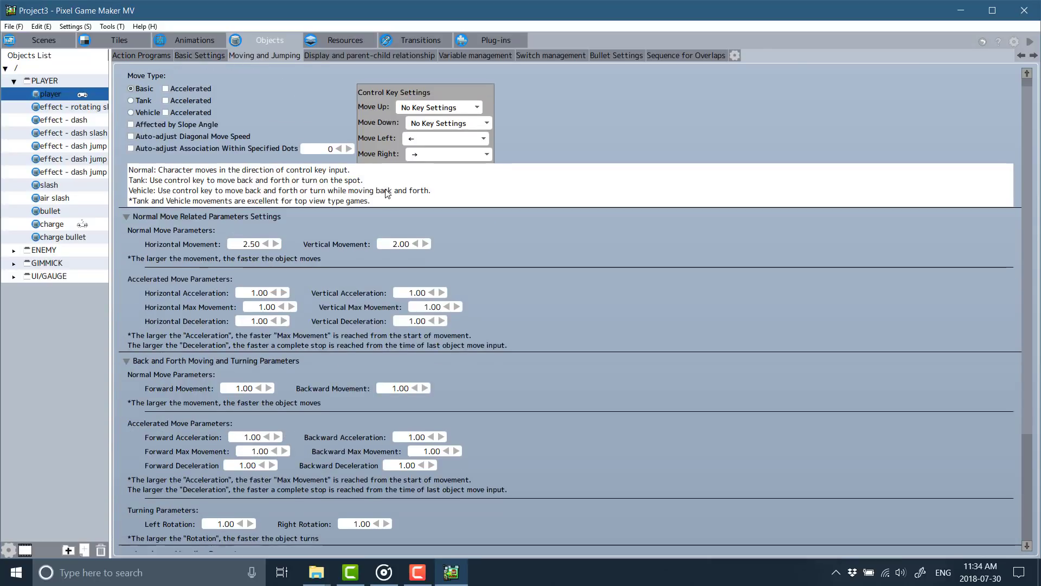
{"action": "scroll", "coordinate": [387, 194], "scroll_direction": "down", "scroll_amount": 2}
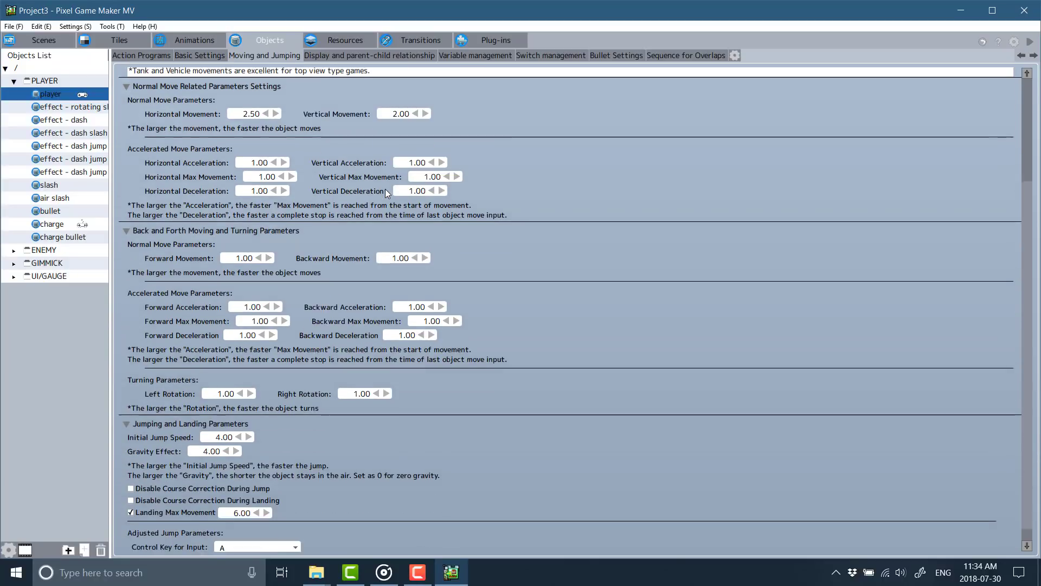
{"action": "scroll", "coordinate": [387, 194], "scroll_direction": "up", "scroll_amount": 4}
{"action": "scroll", "coordinate": [386, 193], "scroll_direction": "up", "scroll_amount": 2}
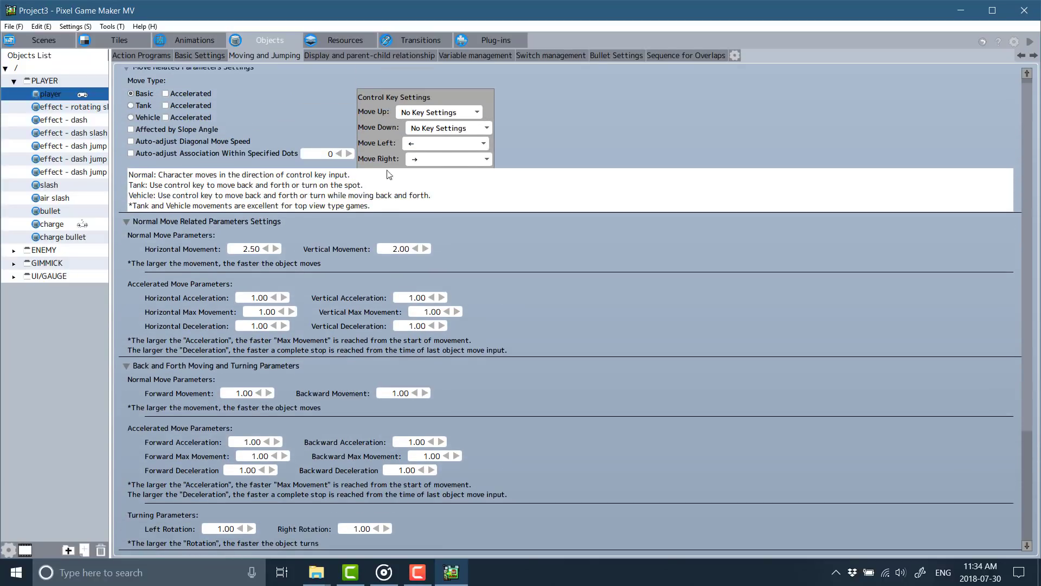
Check Display settings, then view the count of dash variable (default 1.00) and its usages.
{"action": "left_click", "coordinate": [349, 56]}
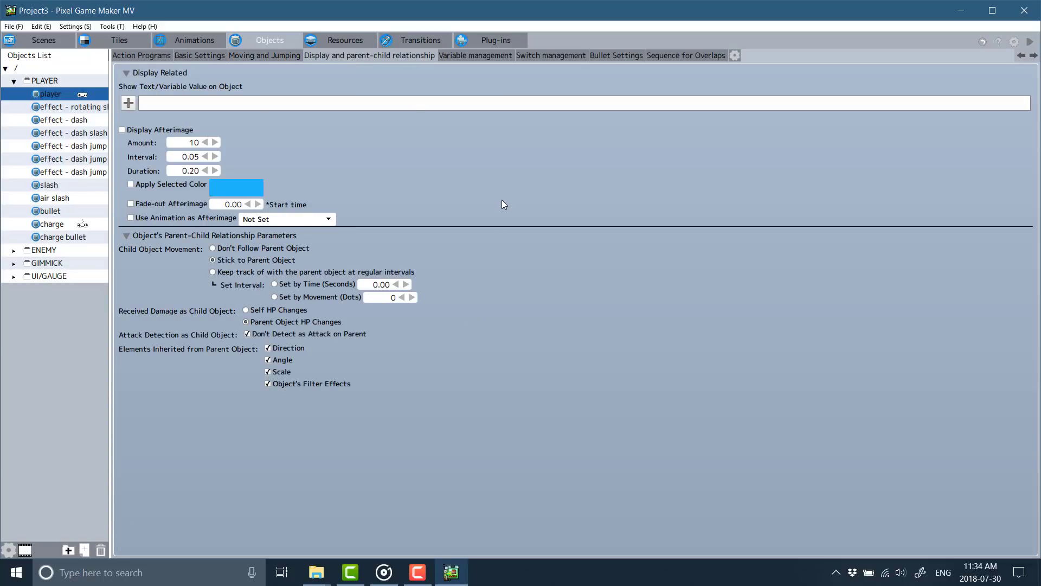
{"action": "left_click", "coordinate": [486, 54]}
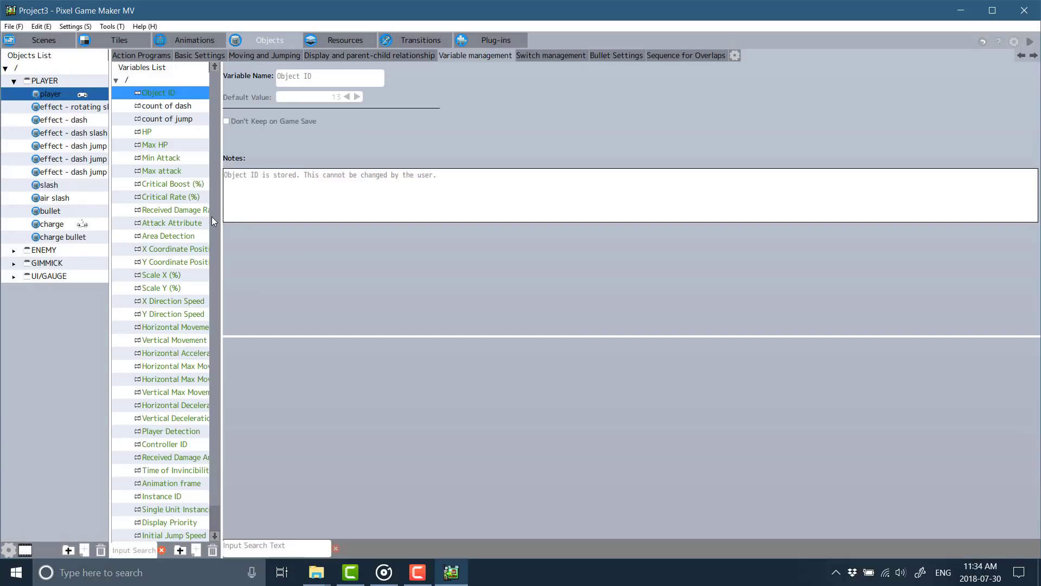
{"action": "left_click", "coordinate": [161, 107]}
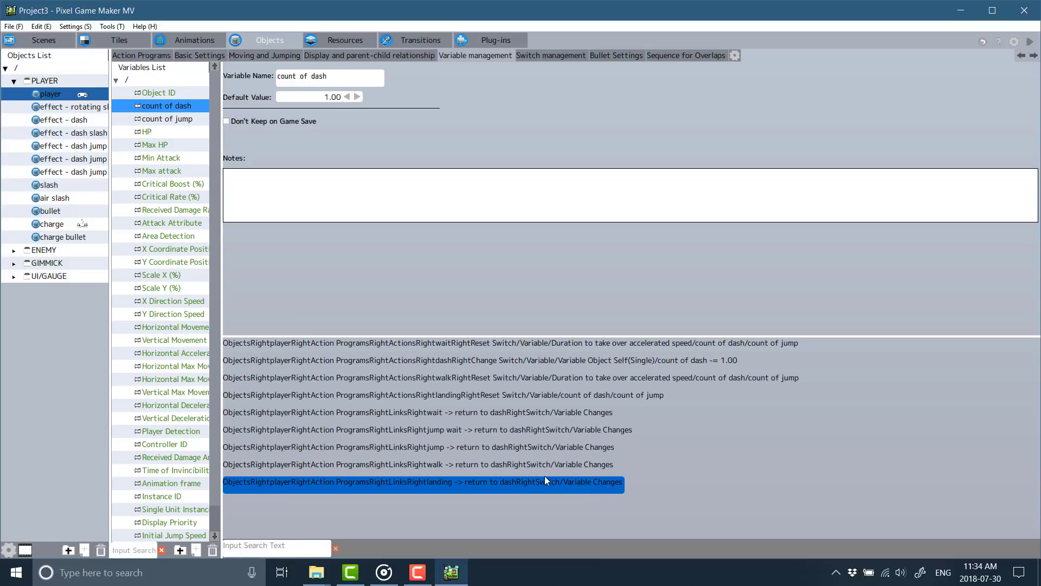
Return to the scene editor and open the SF2 scene from the Scene List.
{"action": "left_click", "coordinate": [43, 40]}
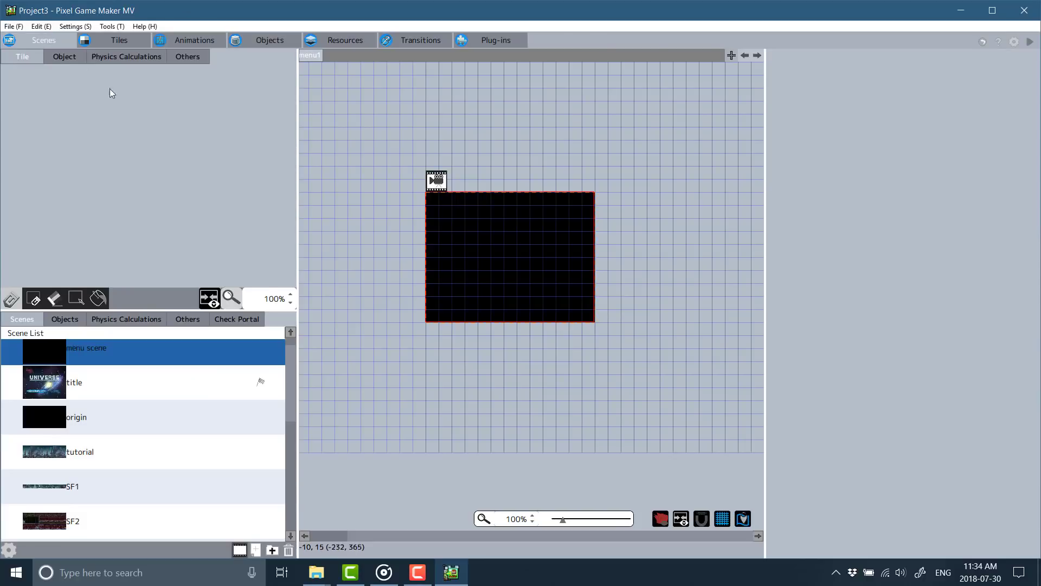
{"action": "scroll", "coordinate": [83, 423], "scroll_direction": "down", "scroll_amount": 2}
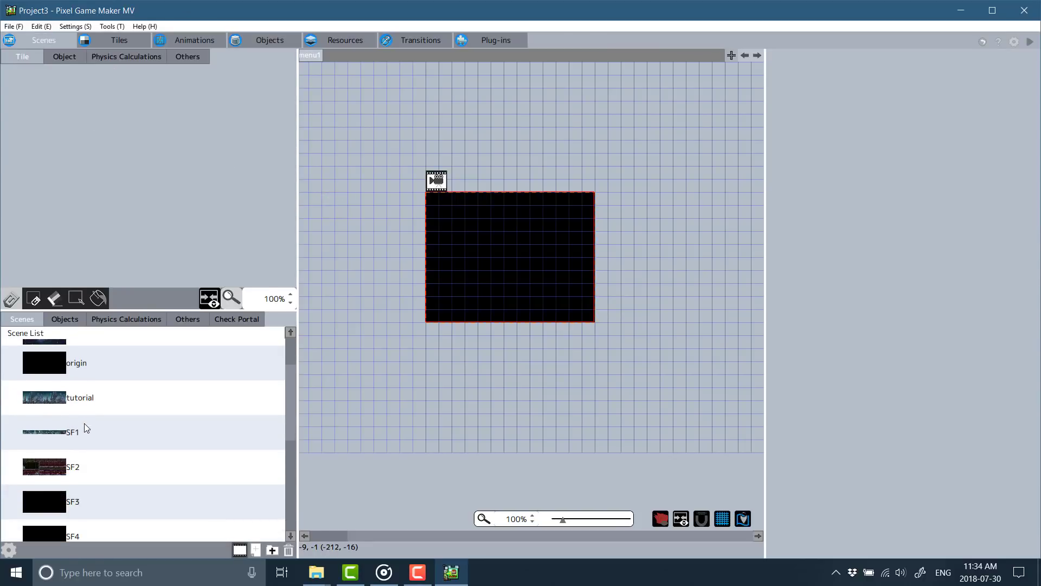
{"action": "scroll", "coordinate": [92, 414], "scroll_direction": "down", "scroll_amount": 1}
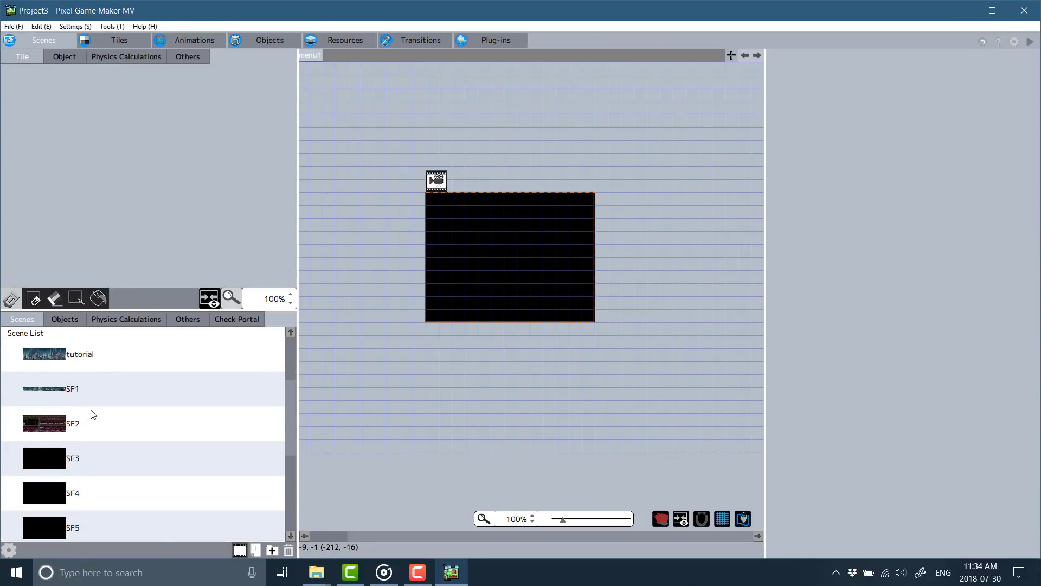
{"action": "left_click", "coordinate": [88, 437]}
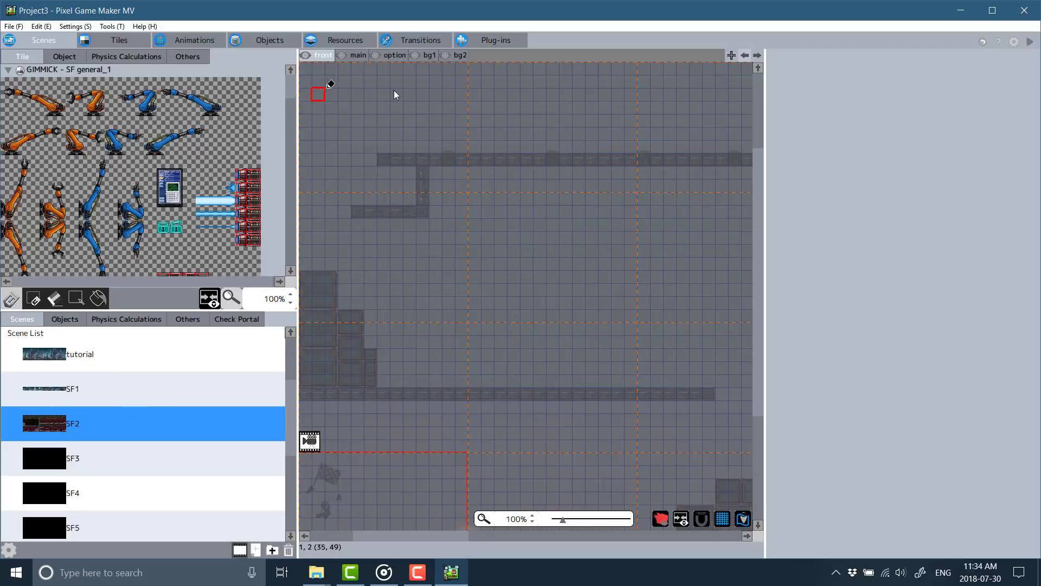
Show Physics Calculations and the Object list, expand PLAYER, and make the option layer editable.
{"action": "left_click", "coordinate": [139, 57]}
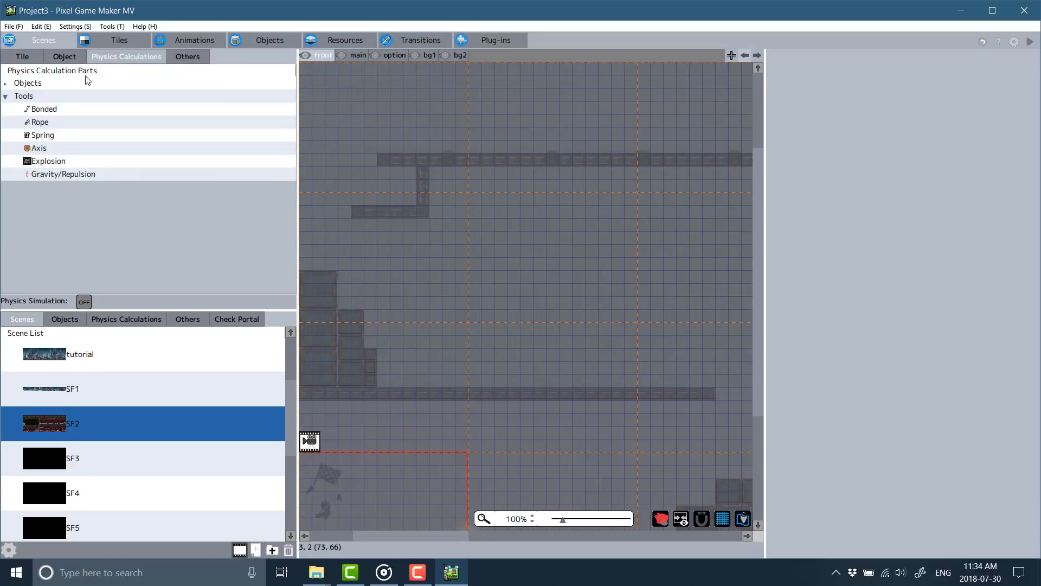
{"action": "left_click", "coordinate": [60, 57]}
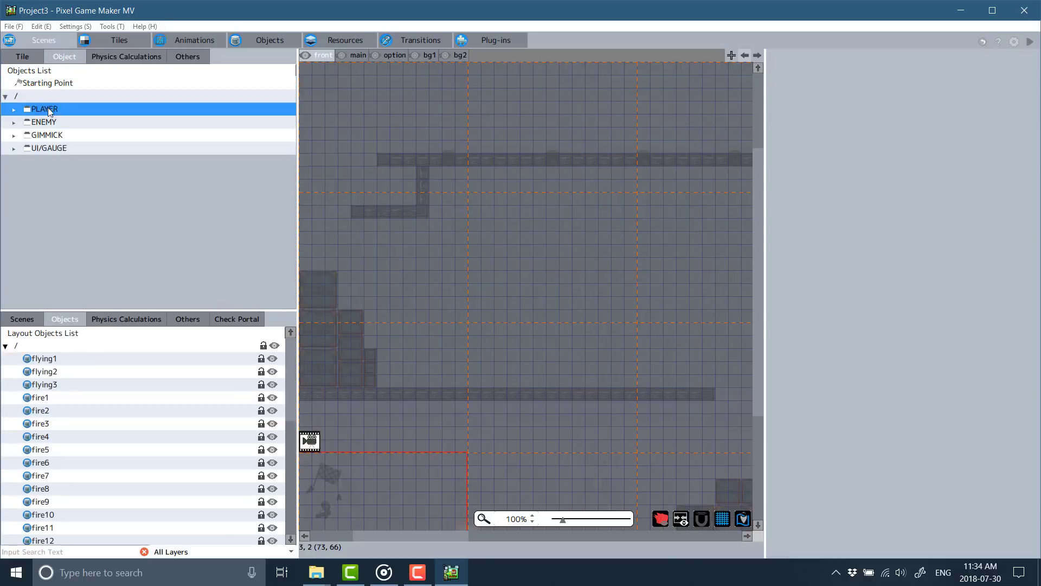
{"action": "left_click", "coordinate": [15, 110]}
{"action": "left_click", "coordinate": [14, 110]}
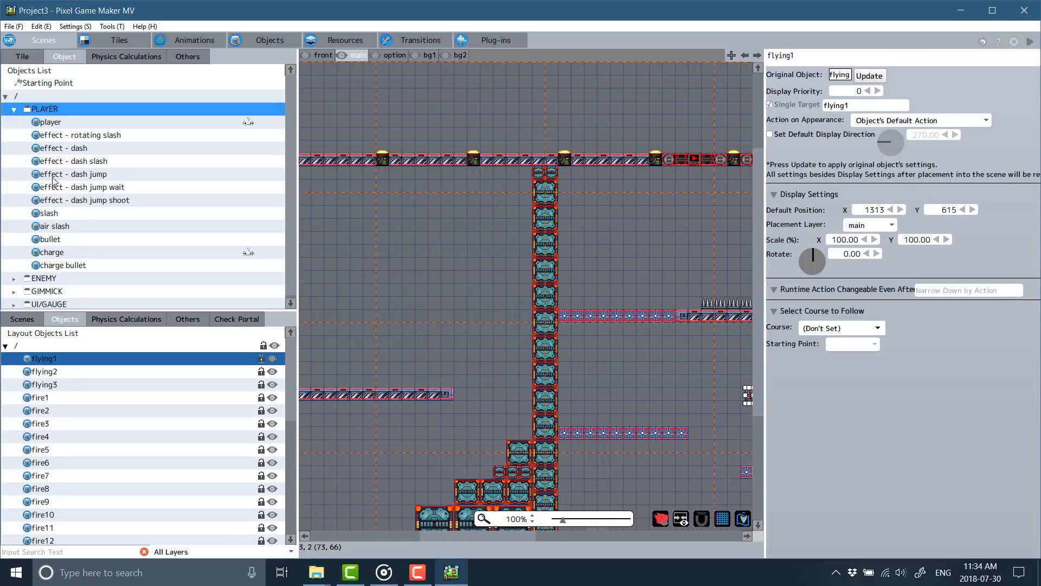
{"action": "scroll", "coordinate": [560, 307], "scroll_direction": "down", "scroll_amount": 3}
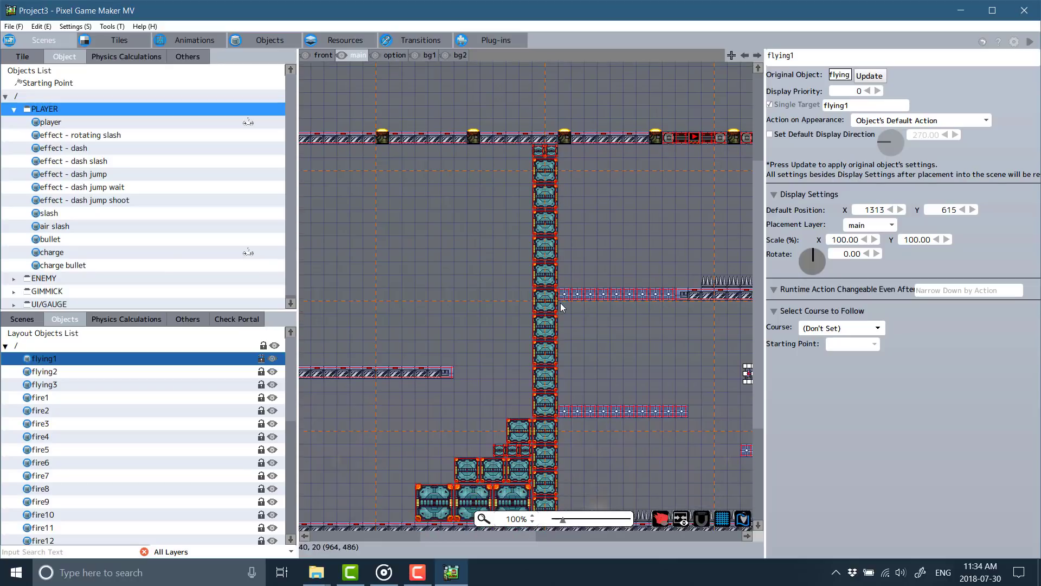
{"action": "scroll", "coordinate": [560, 304], "scroll_direction": "down", "scroll_amount": 2}
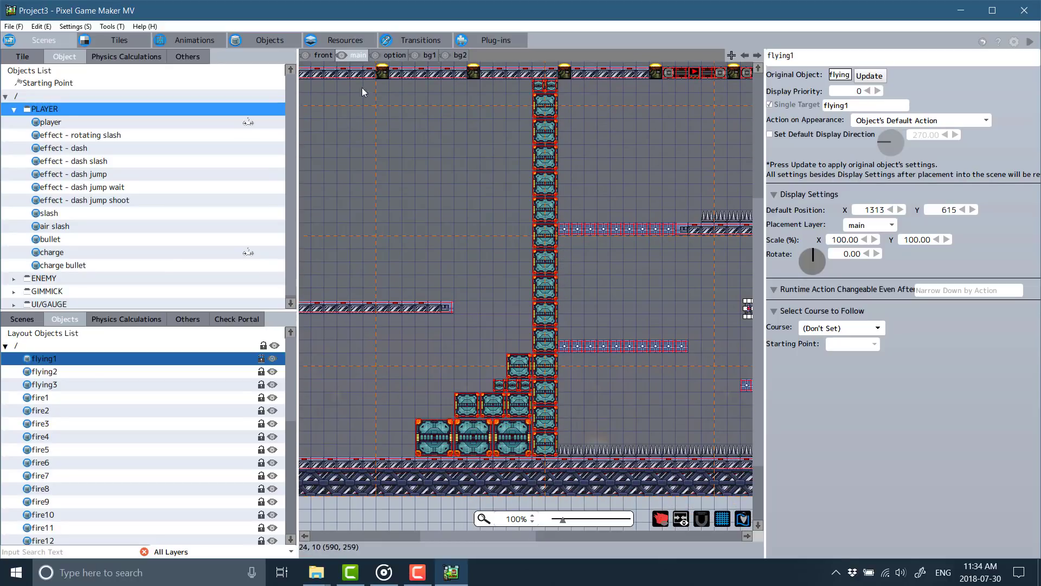
{"action": "left_click", "coordinate": [391, 55]}
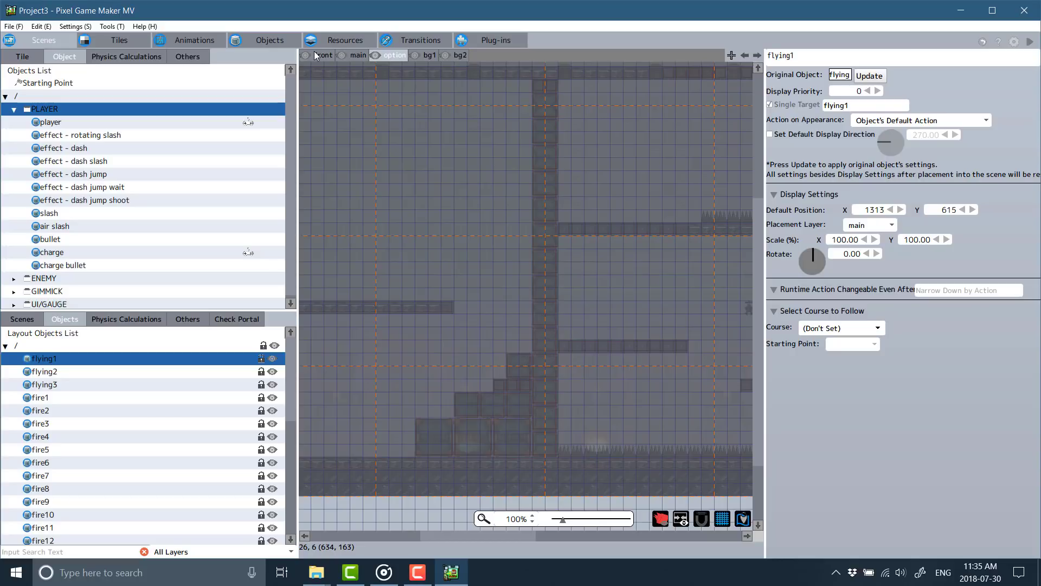
Look through the player object's switches, bullet settings and sequence for overlaps settings.
{"action": "left_click", "coordinate": [259, 38]}
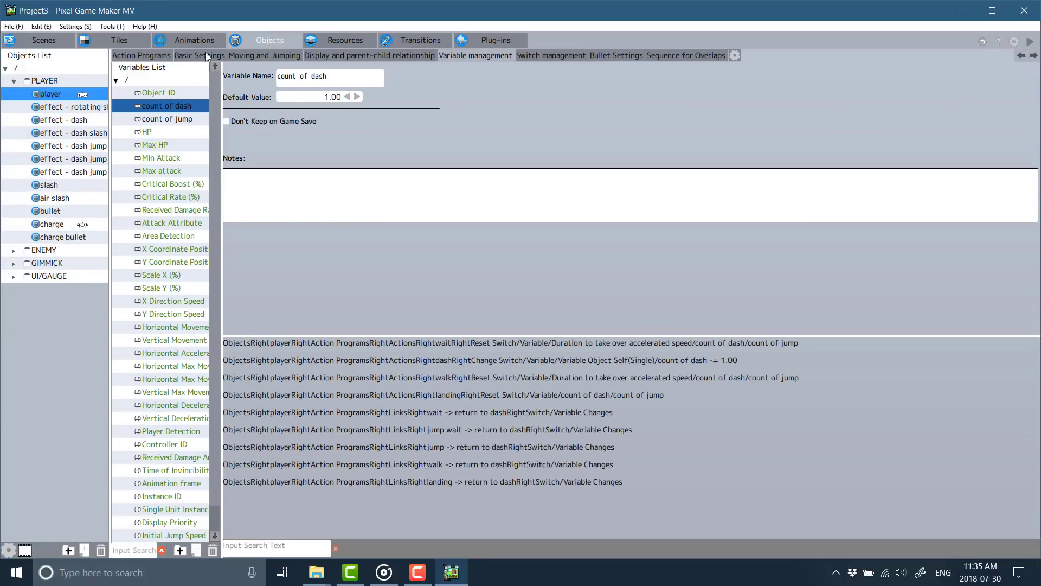
{"action": "left_click", "coordinate": [536, 55]}
{"action": "left_click", "coordinate": [621, 59]}
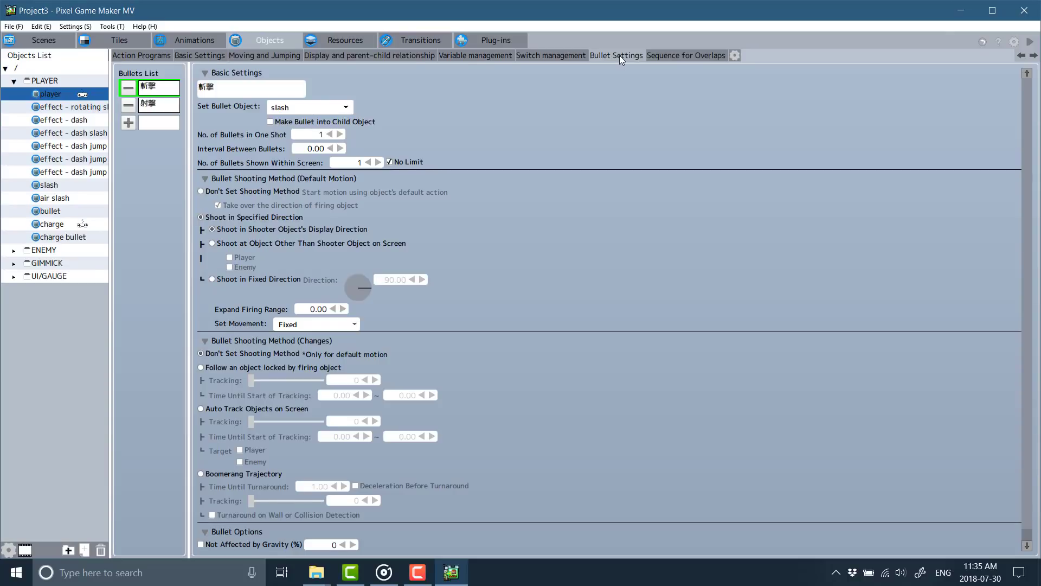
{"action": "left_click", "coordinate": [674, 55]}
Pan around the player's action program graph to reveal the branch charge and further-right nodes.
{"action": "left_click", "coordinate": [157, 57]}
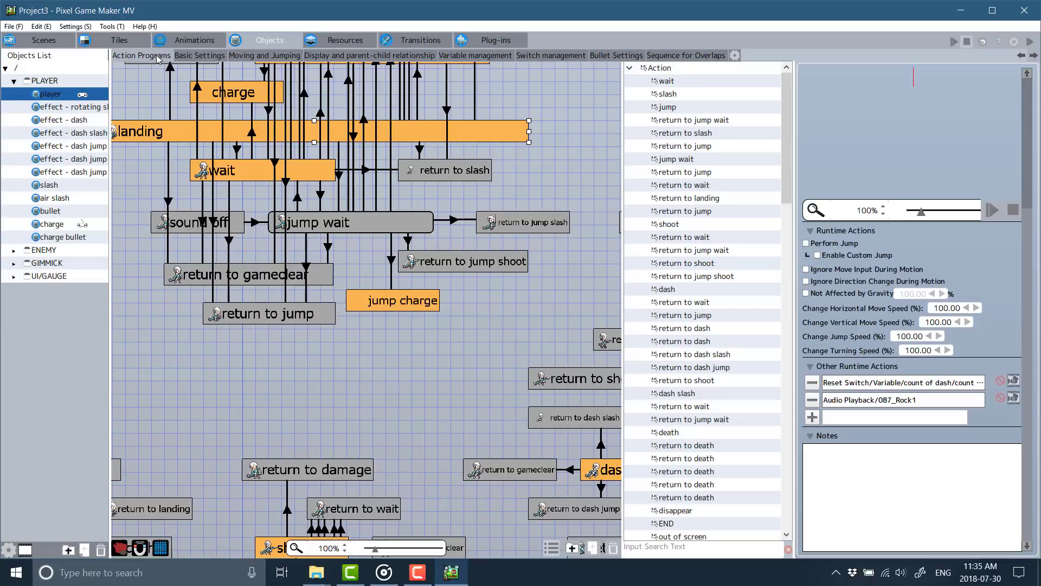
{"action": "scroll", "coordinate": [493, 350], "scroll_direction": "up", "scroll_amount": 5}
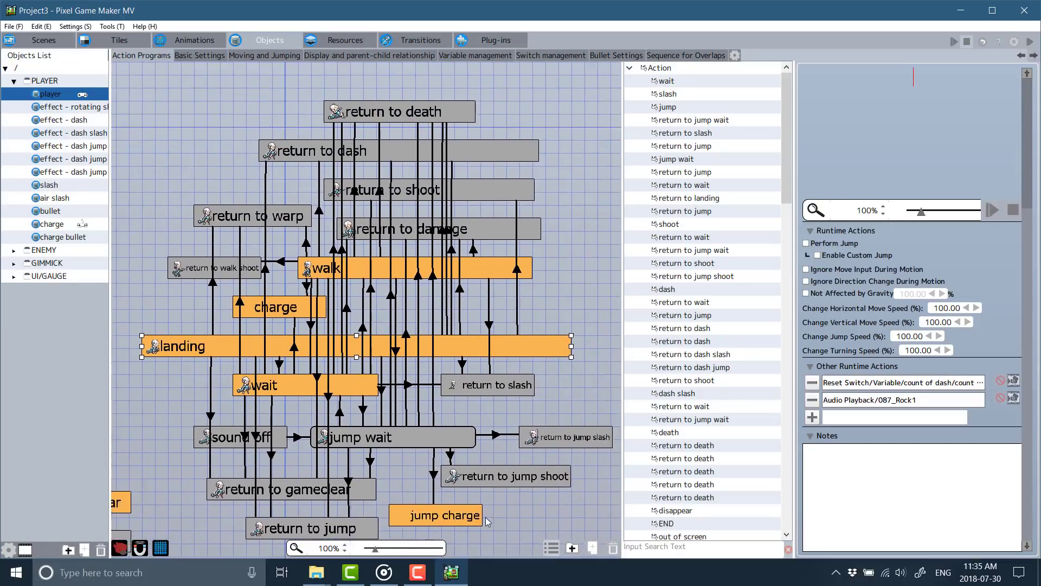
{"action": "middle_click_drag", "start_coordinate": [435, 487], "coordinate": [497, 471]}
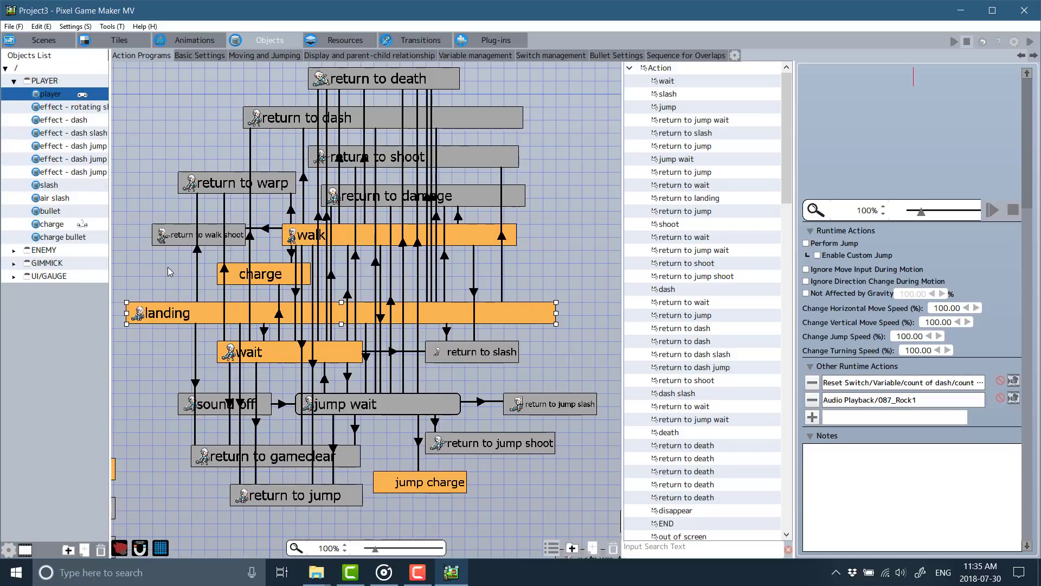
{"action": "middle_click_drag", "start_coordinate": [196, 316], "coordinate": [216, 438]}
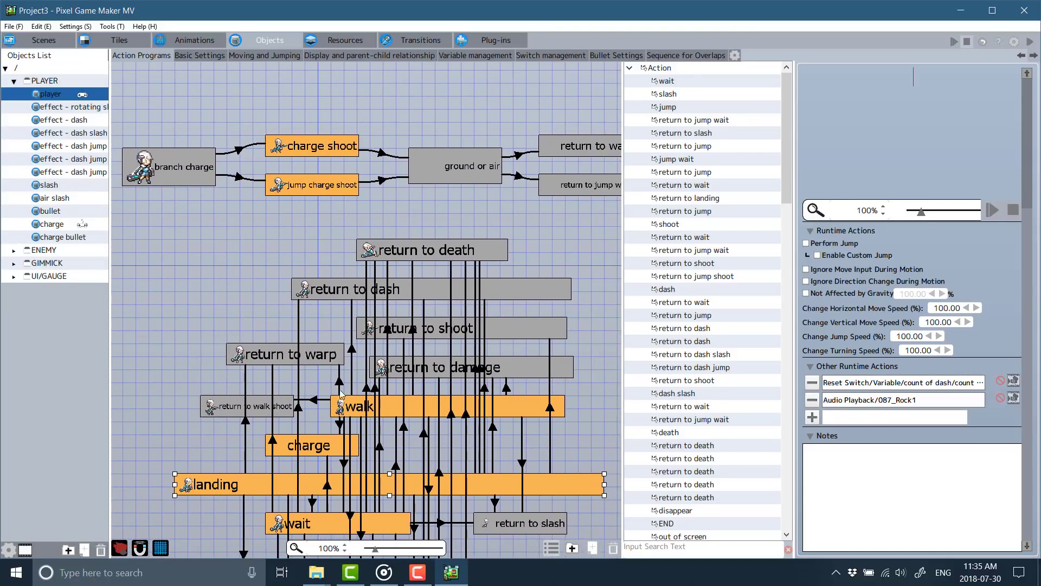
{"action": "middle_click_drag", "start_coordinate": [519, 326], "coordinate": [511, 131]}
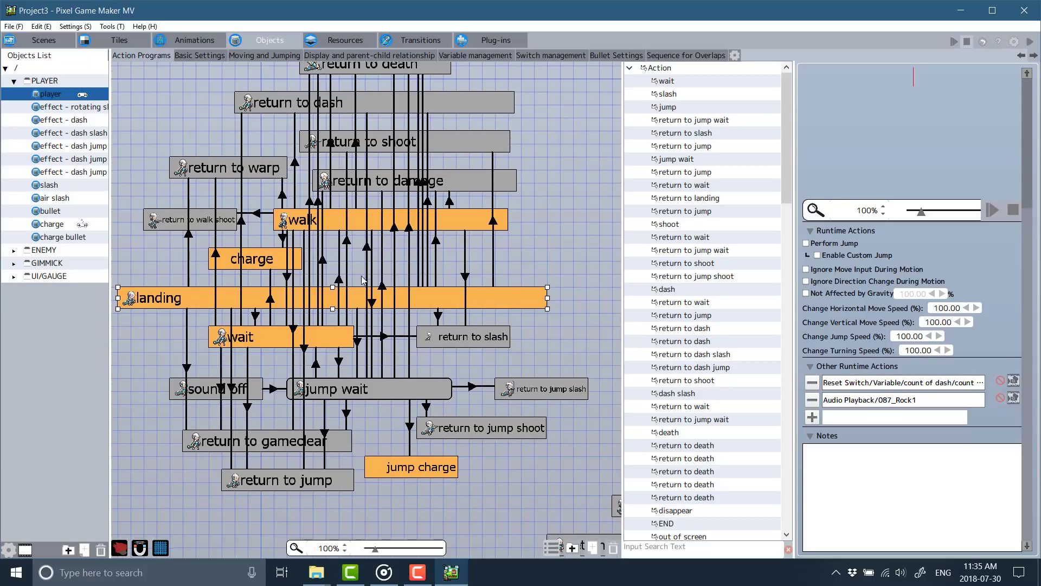
{"action": "scroll", "coordinate": [329, 239], "scroll_direction": "down", "scroll_amount": 5}
{"action": "scroll", "coordinate": [330, 239], "scroll_direction": "left", "scroll_amount": 5}
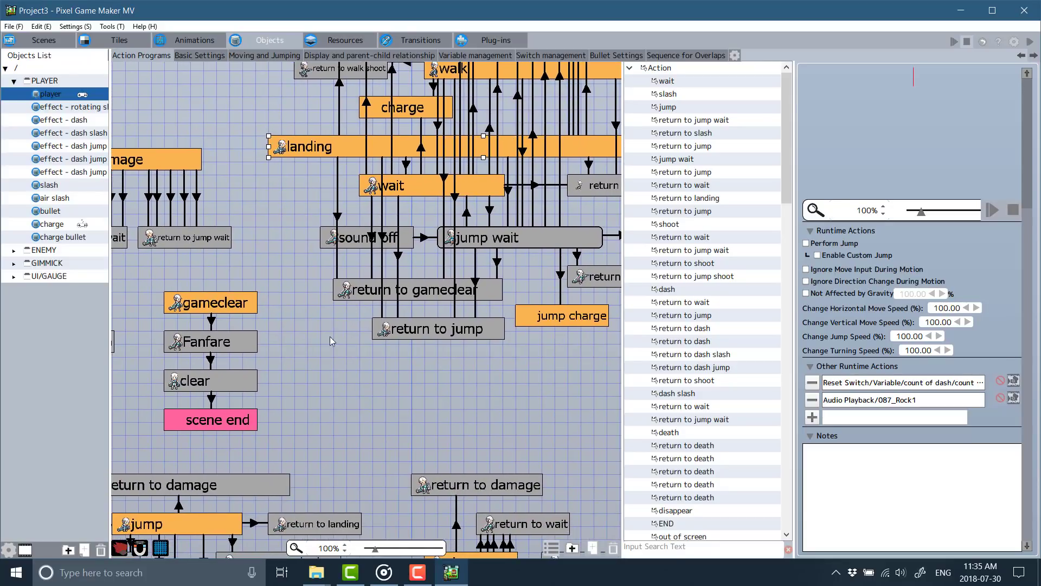
{"action": "scroll", "coordinate": [505, 141], "scroll_direction": "down", "scroll_amount": 2}
{"action": "scroll", "coordinate": [504, 141], "scroll_direction": "left", "scroll_amount": 5}
{"action": "scroll", "coordinate": [533, 268], "scroll_direction": "down", "scroll_amount": 1}
{"action": "scroll", "coordinate": [532, 268], "scroll_direction": "left", "scroll_amount": 2}
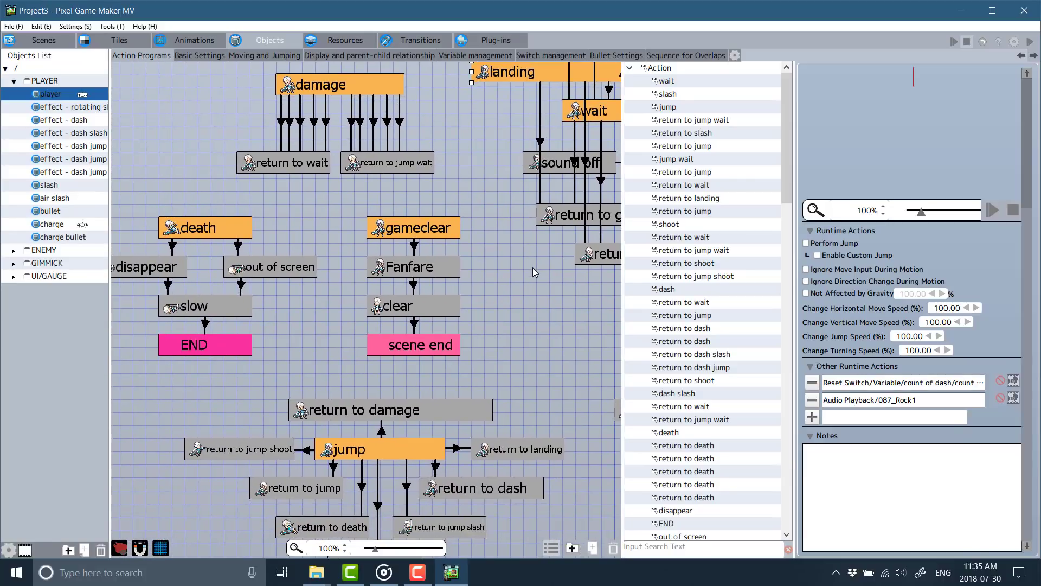
{"action": "scroll", "coordinate": [542, 258], "scroll_direction": "down", "scroll_amount": 1}
{"action": "scroll", "coordinate": [542, 257], "scroll_direction": "left", "scroll_amount": 1}
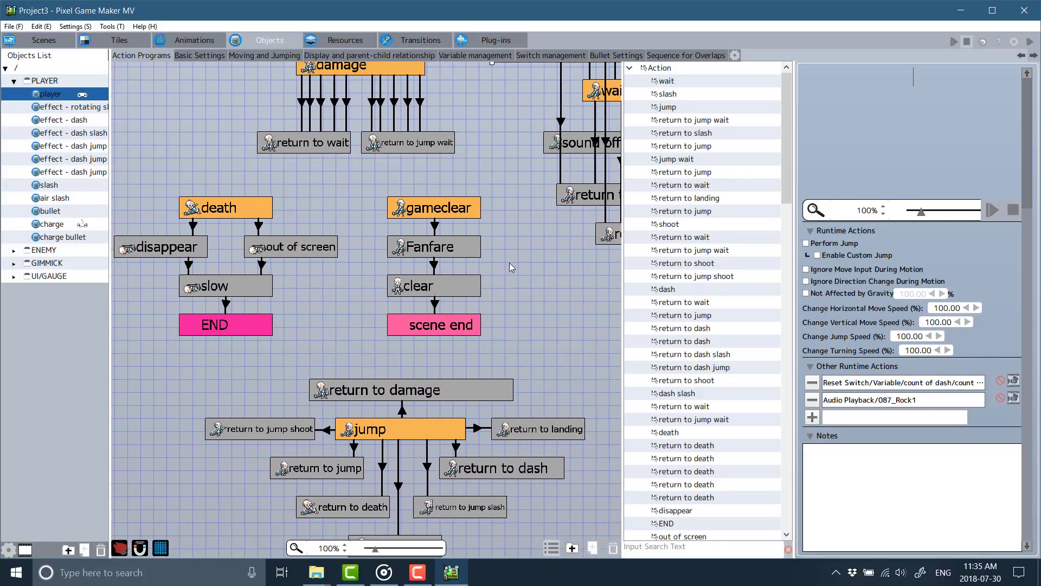
Revisit the switch list, Display and Moving and Jumping settings, ending on the action program.
{"action": "left_click", "coordinate": [529, 55]}
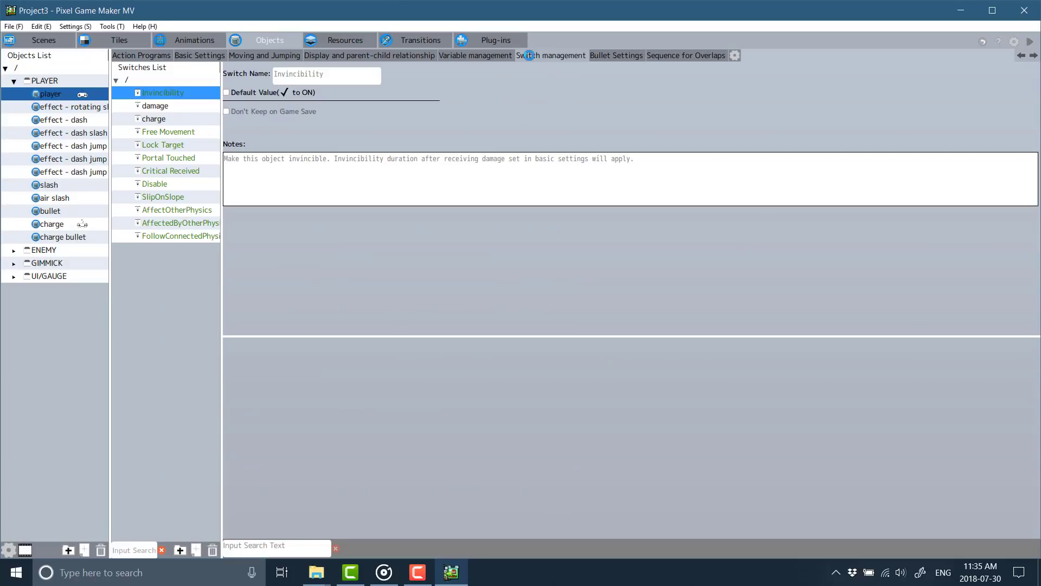
{"action": "left_click", "coordinate": [373, 54]}
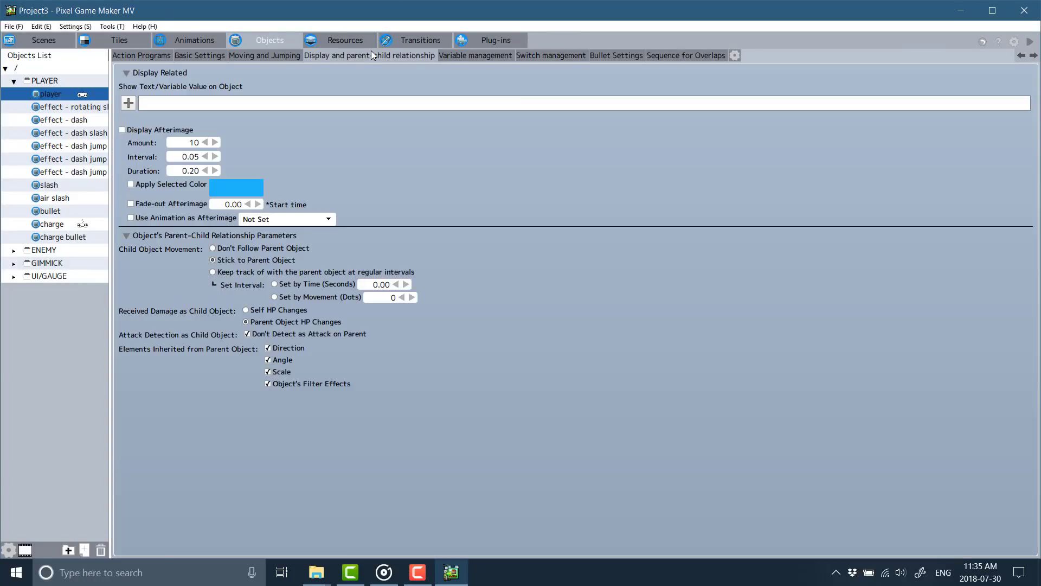
{"action": "left_click", "coordinate": [278, 57]}
{"action": "left_click", "coordinate": [143, 56]}
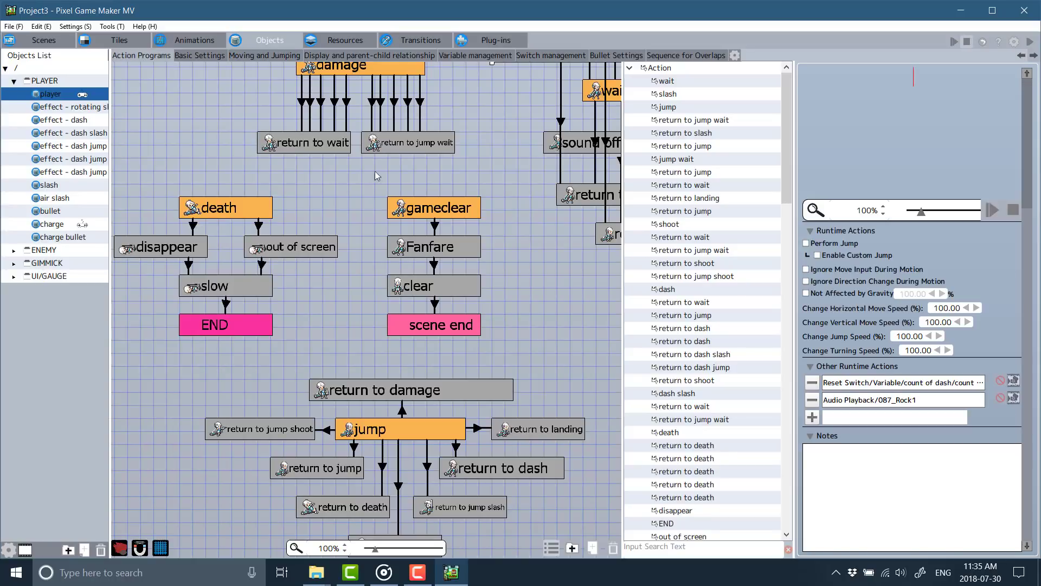
Open the Other Runtime Actions picker, browse pages 1–3, and view Back and Forth Moving and Turning's options.
{"action": "left_click", "coordinate": [812, 417]}
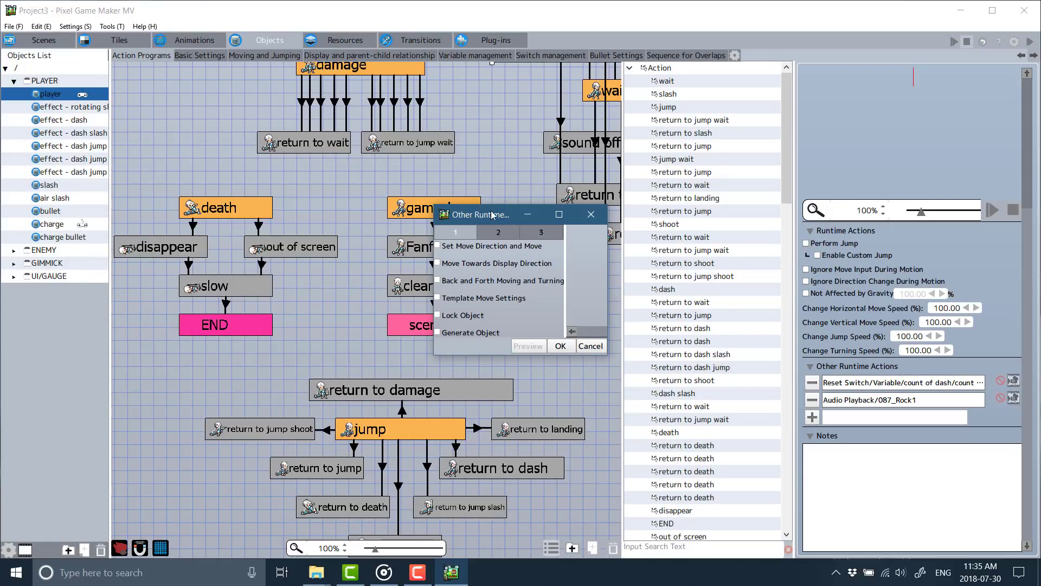
{"action": "left_click_drag", "start_coordinate": [483, 212], "coordinate": [396, 144]}
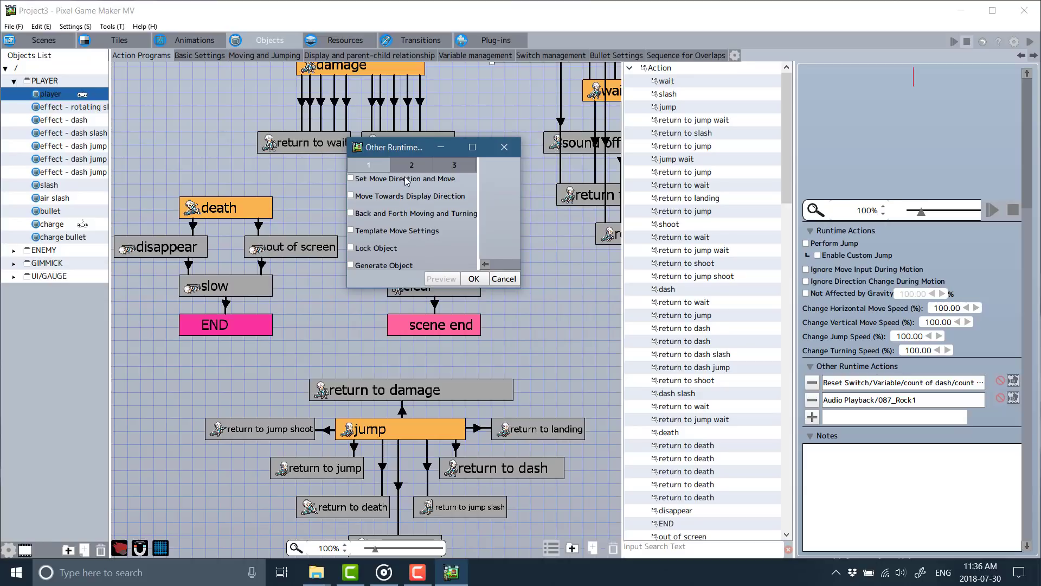
{"action": "left_click_drag", "start_coordinate": [393, 150], "coordinate": [378, 155]}
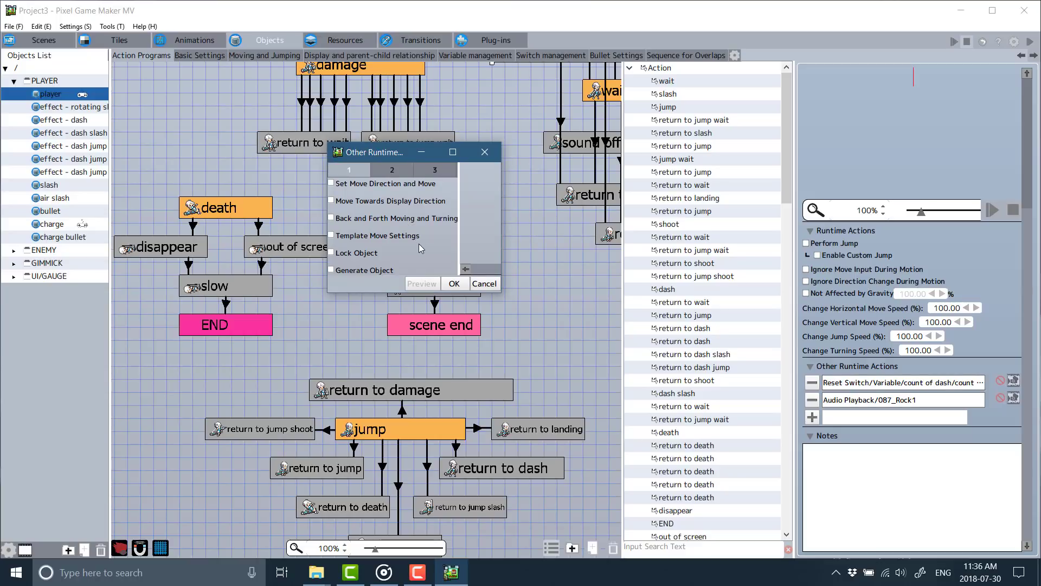
{"action": "left_click", "coordinate": [393, 169]}
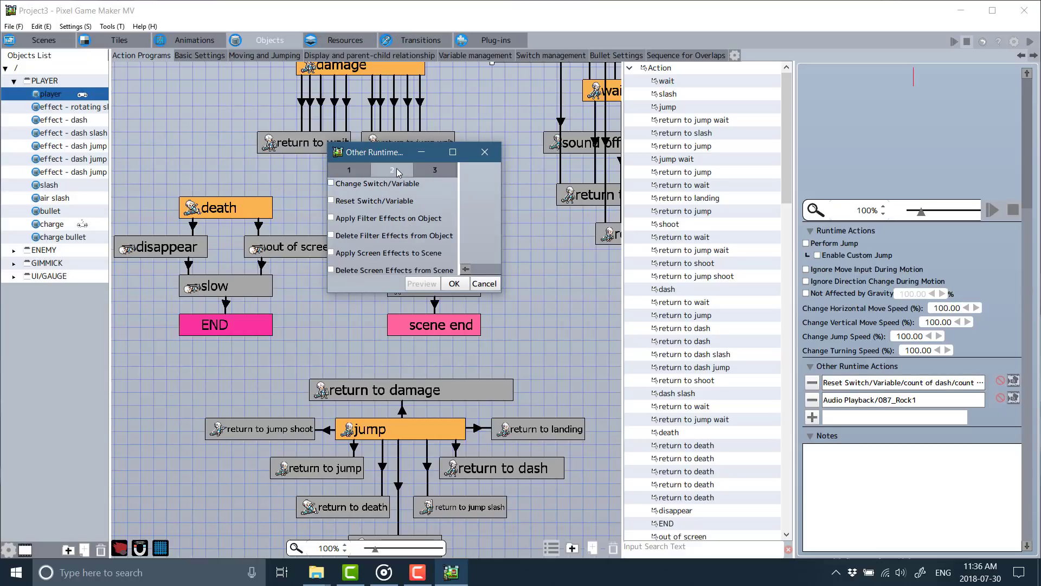
{"action": "left_click", "coordinate": [435, 170]}
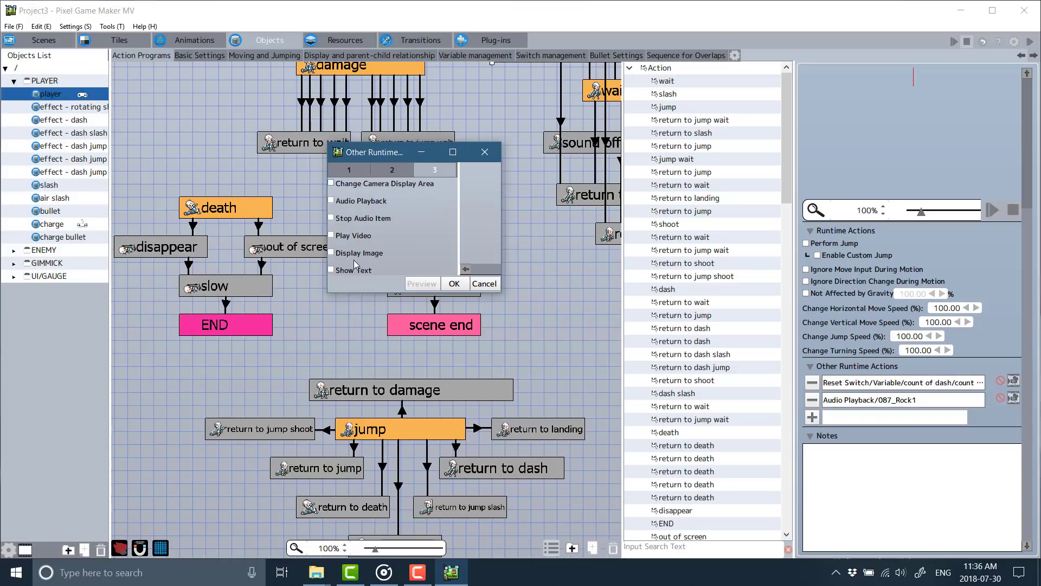
{"action": "left_click", "coordinate": [390, 171]}
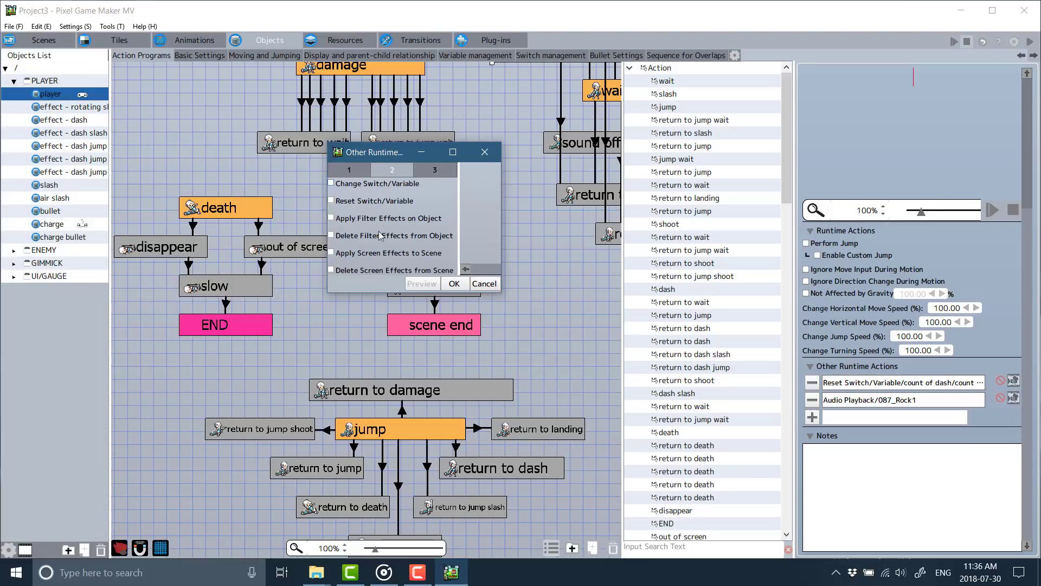
{"action": "left_click", "coordinate": [345, 170]}
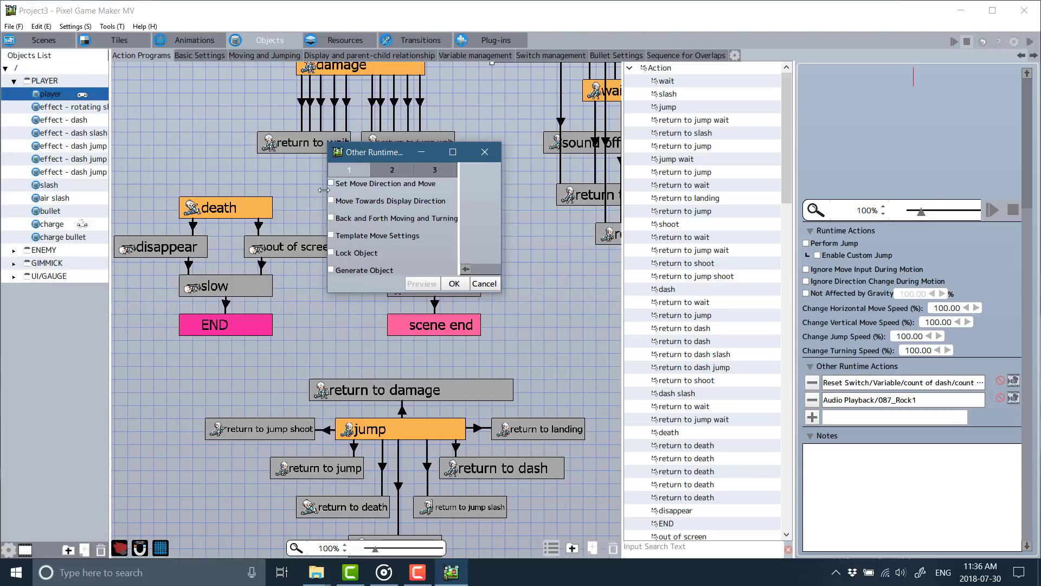
{"action": "left_click_drag", "start_coordinate": [324, 190], "coordinate": [241, 190]}
{"action": "left_click", "coordinate": [288, 218]}
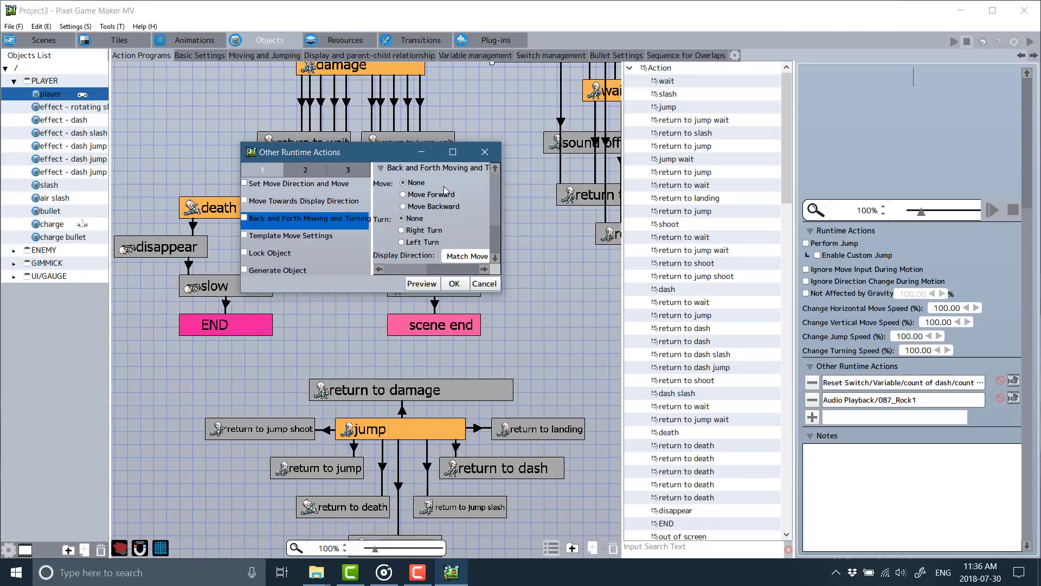
{"action": "scroll", "coordinate": [444, 187], "scroll_direction": "down", "scroll_amount": 4}
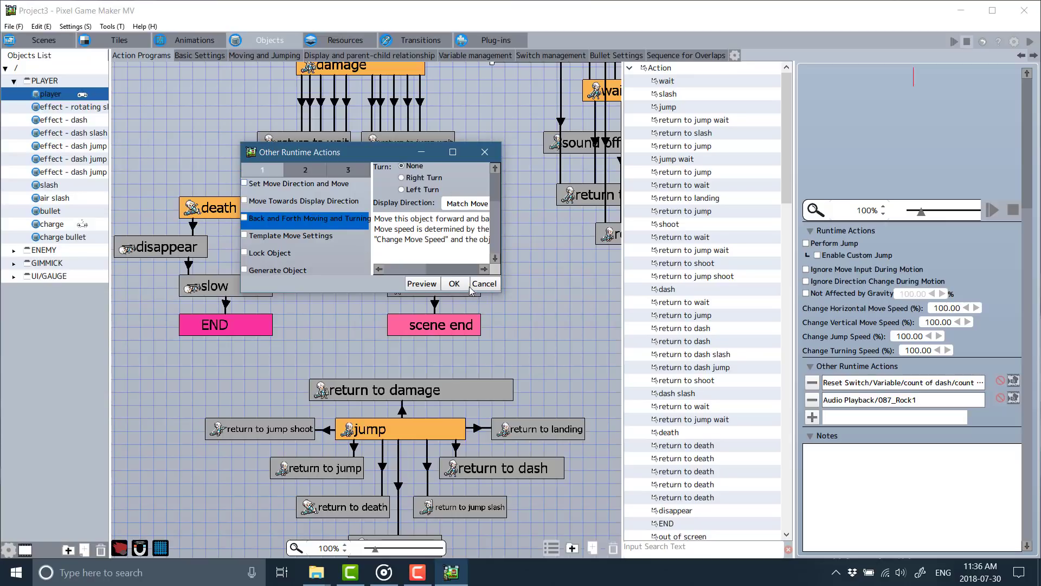
Run and close the game preview, cancel the runtime action, and pan to the landing action.
{"action": "left_click", "coordinate": [428, 283]}
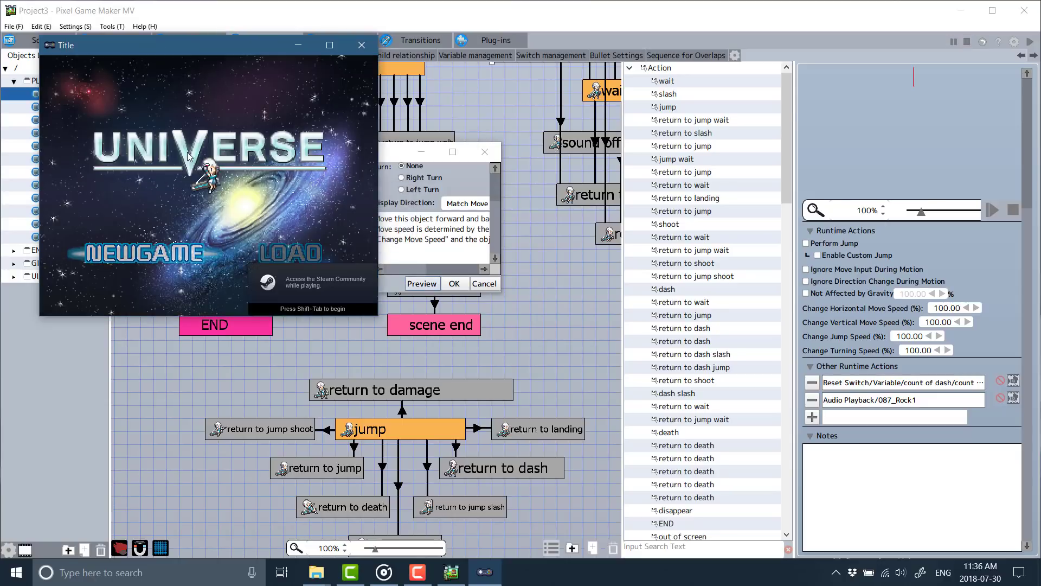
{"action": "left_click", "coordinate": [362, 45]}
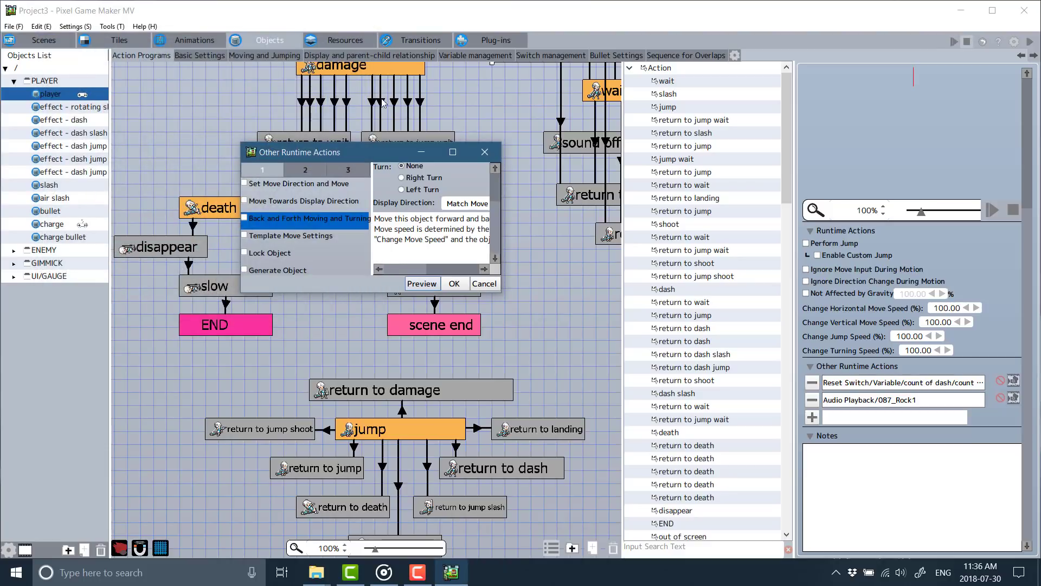
{"action": "left_click", "coordinate": [480, 283]}
{"action": "middle_click_drag", "start_coordinate": [500, 266], "coordinate": [168, 535]}
{"action": "middle_click_drag", "start_coordinate": [422, 353], "coordinate": [429, 384]}
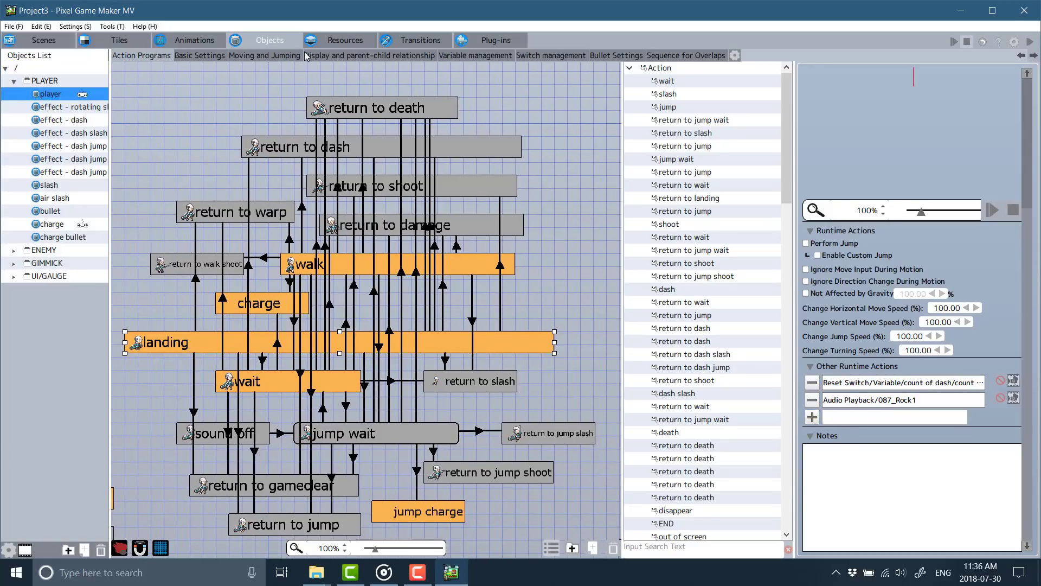
Open Resources and browse the DF and PLAYER image folders' sprite sheets, including old player sprites.
{"action": "left_click", "coordinate": [339, 40]}
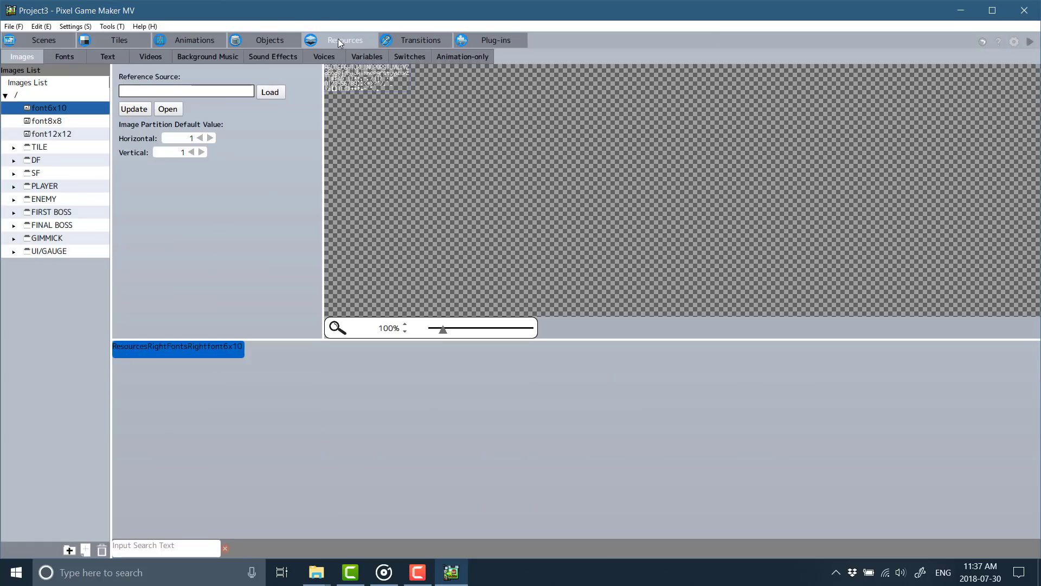
{"action": "left_click", "coordinate": [44, 161]}
{"action": "left_click", "coordinate": [41, 186]}
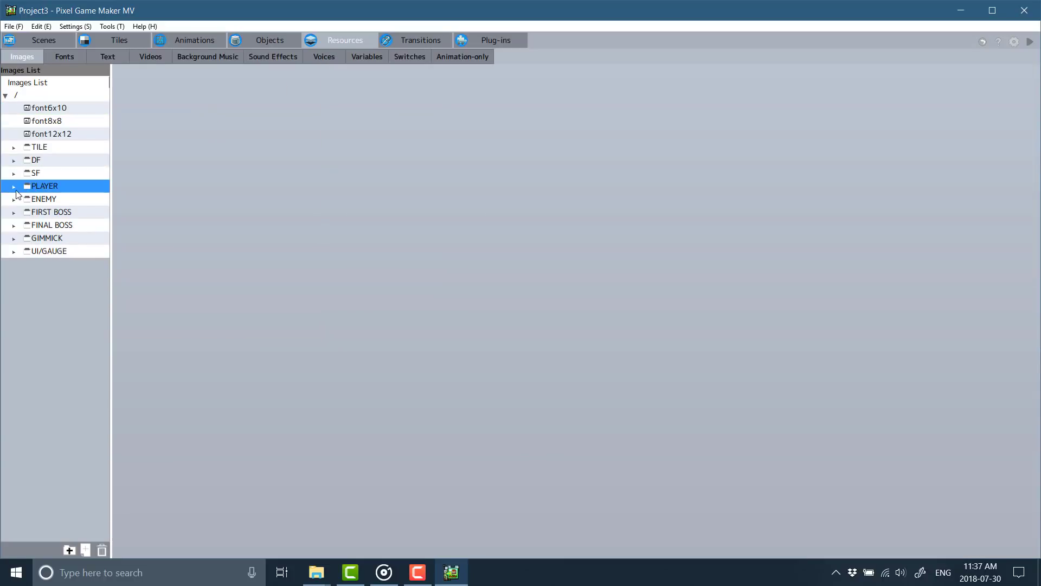
{"action": "left_click", "coordinate": [14, 186]}
{"action": "left_click", "coordinate": [48, 212]}
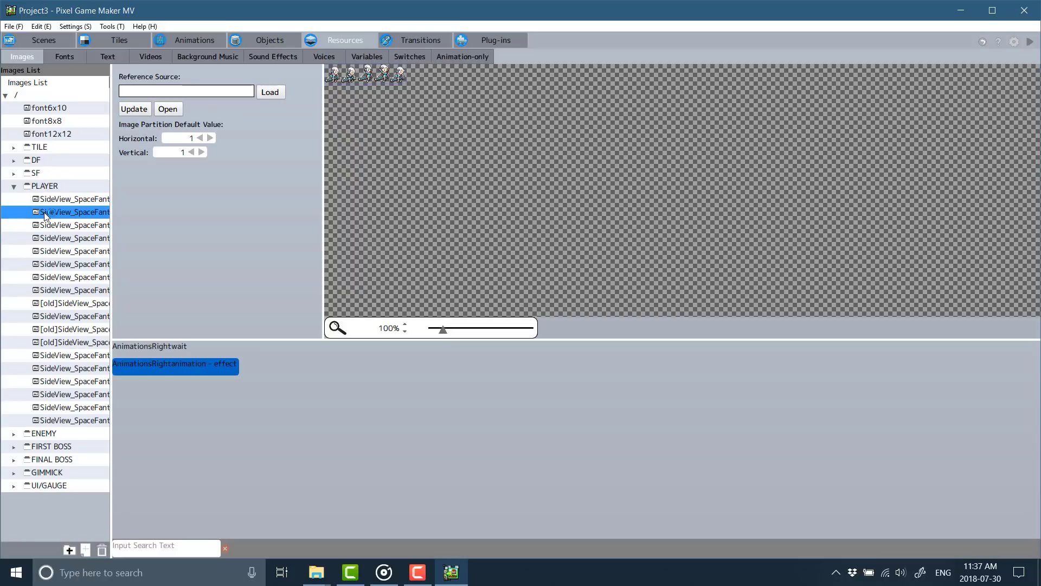
{"action": "left_click", "coordinate": [65, 264]}
{"action": "left_click", "coordinate": [67, 292]}
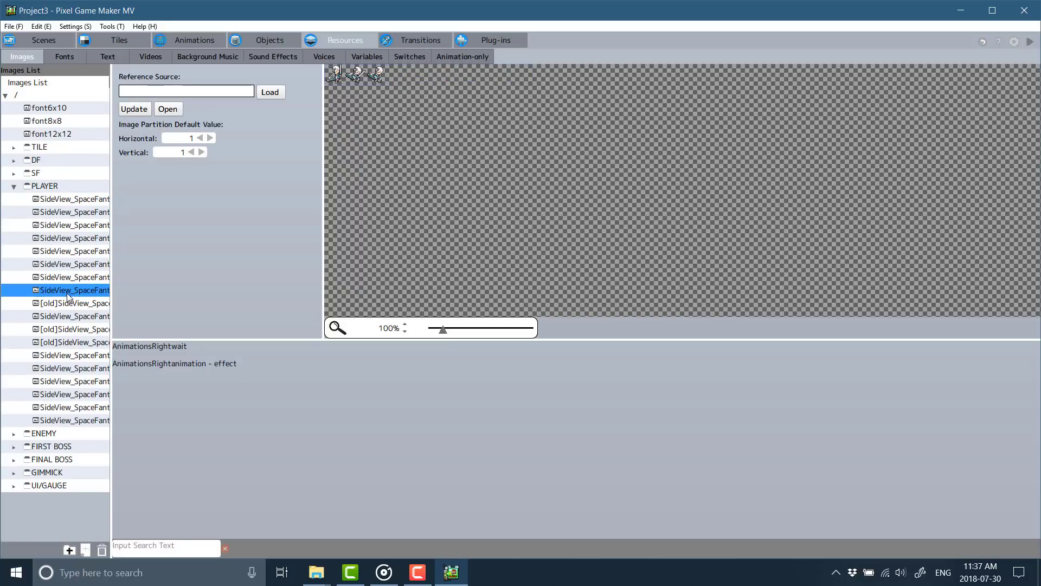
{"action": "left_click", "coordinate": [67, 343]}
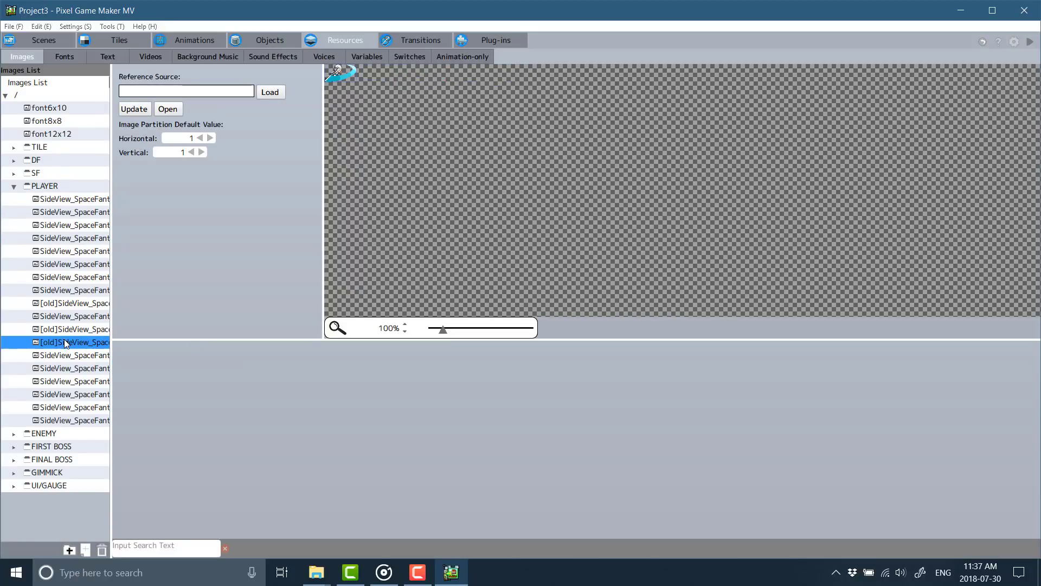
{"action": "left_click", "coordinate": [70, 370]}
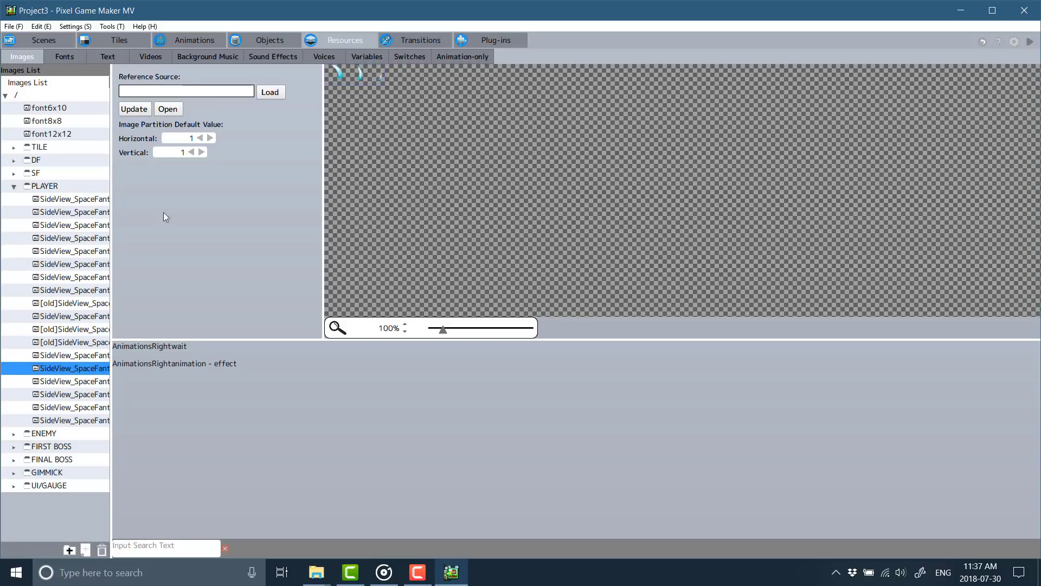
Check the video, music, sound effect and variable lists, then inspect the Load File switch's uses.
{"action": "left_click", "coordinate": [149, 54]}
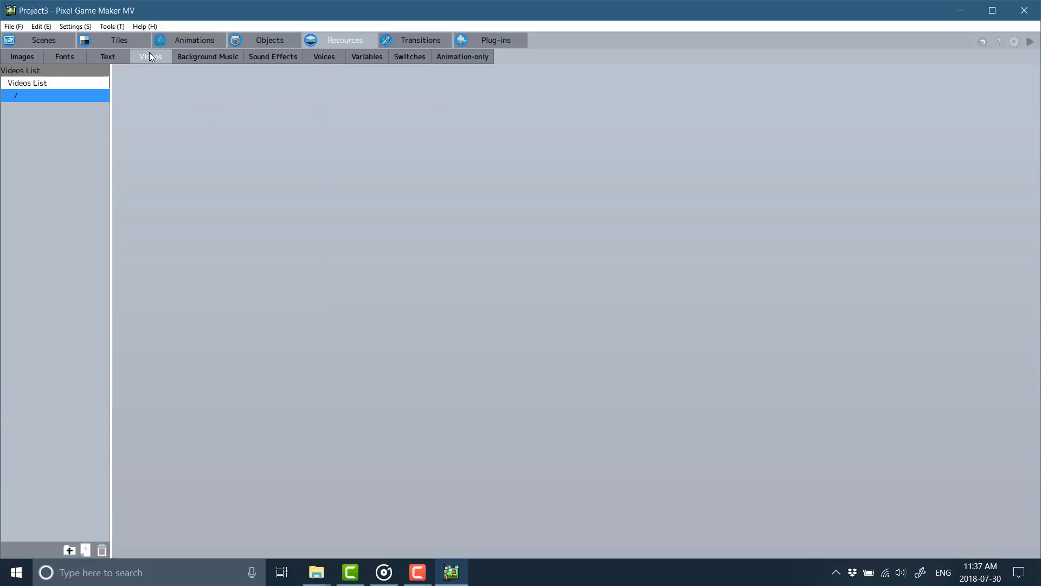
{"action": "left_click", "coordinate": [206, 56]}
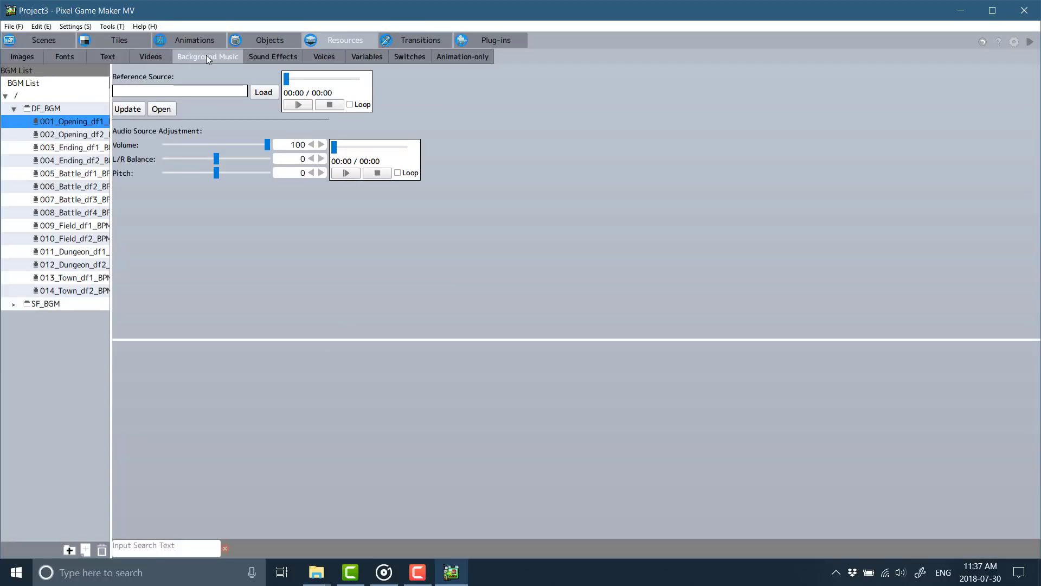
{"action": "left_click", "coordinate": [262, 57]}
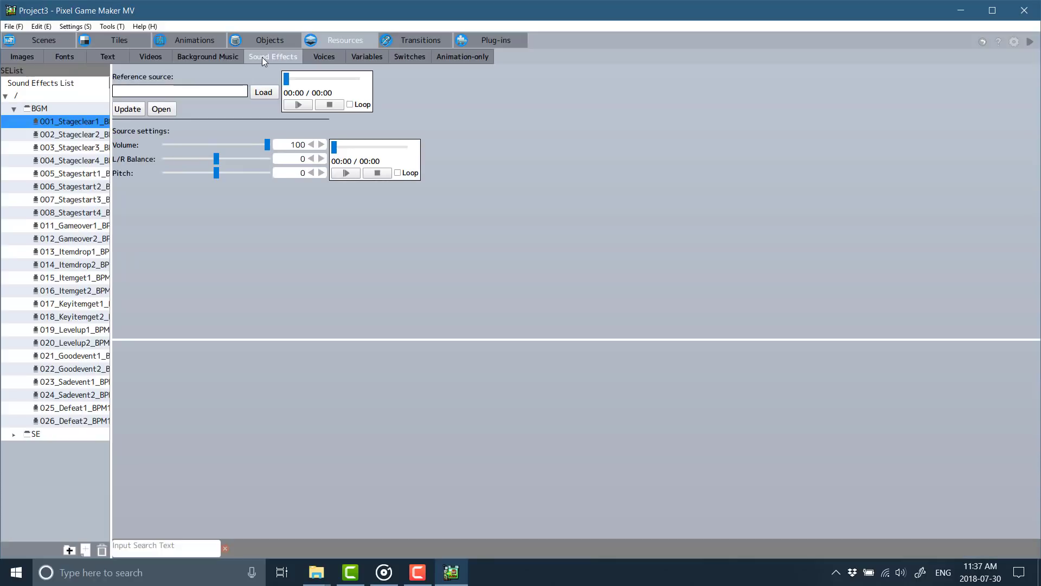
{"action": "left_click", "coordinate": [360, 57]}
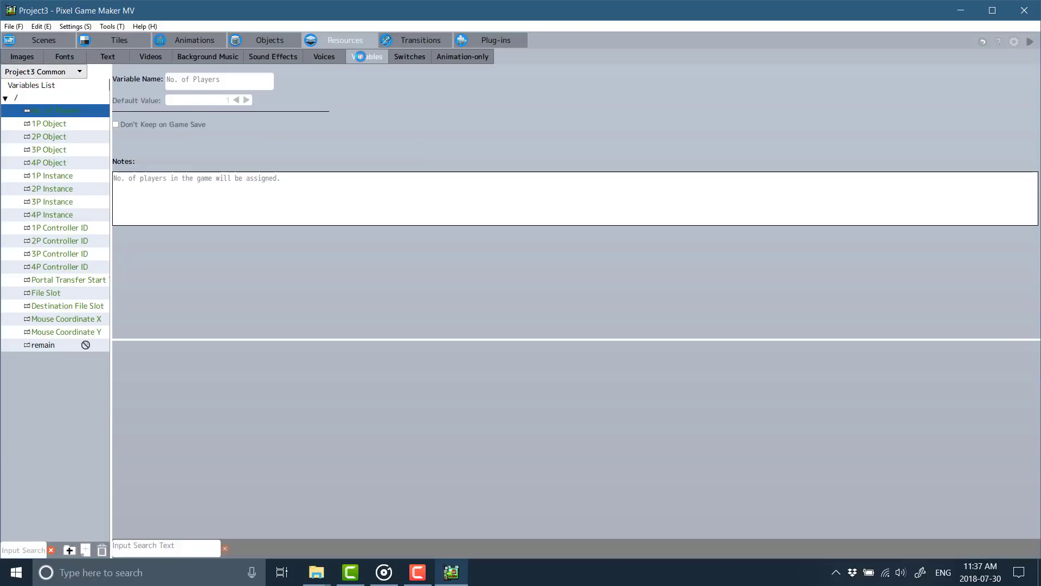
{"action": "left_click", "coordinate": [416, 54]}
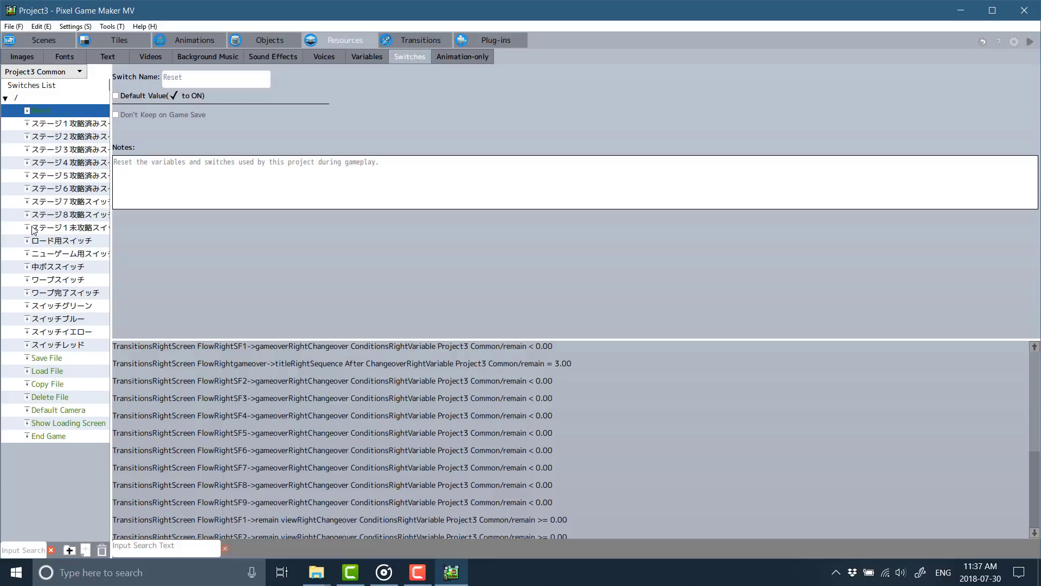
{"action": "left_click", "coordinate": [60, 372]}
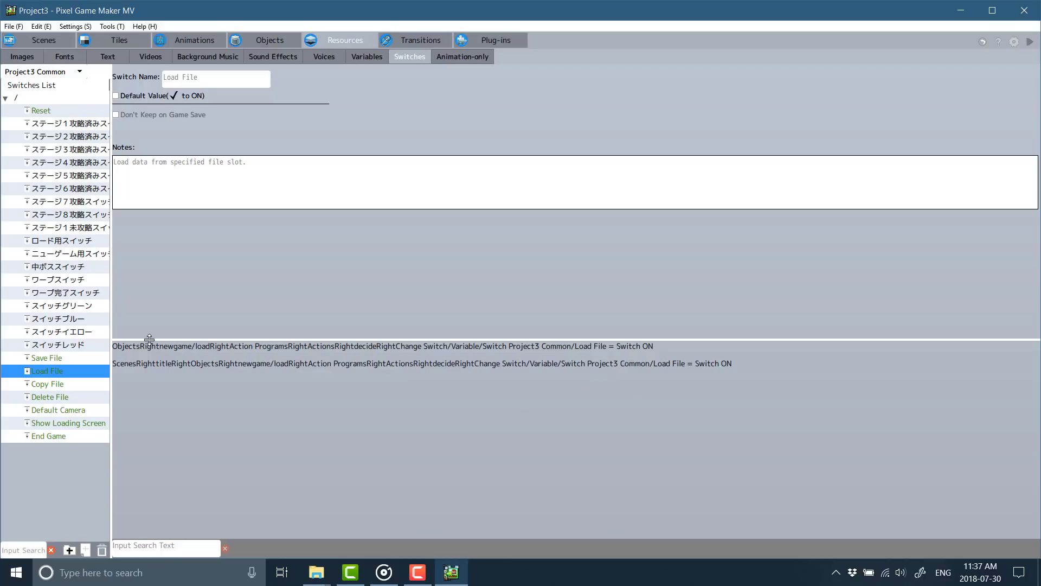
In the scene editor, zoom to 400%, switch between front and main layers, and pan toward the platform.
{"action": "left_click", "coordinate": [45, 39]}
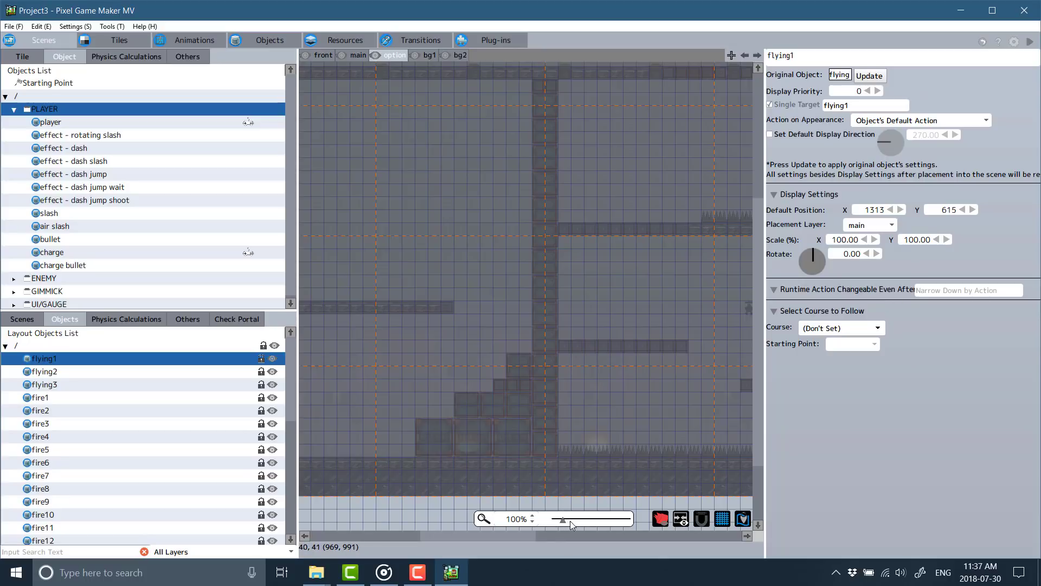
{"action": "left_click_drag", "start_coordinate": [571, 520], "coordinate": [589, 520]}
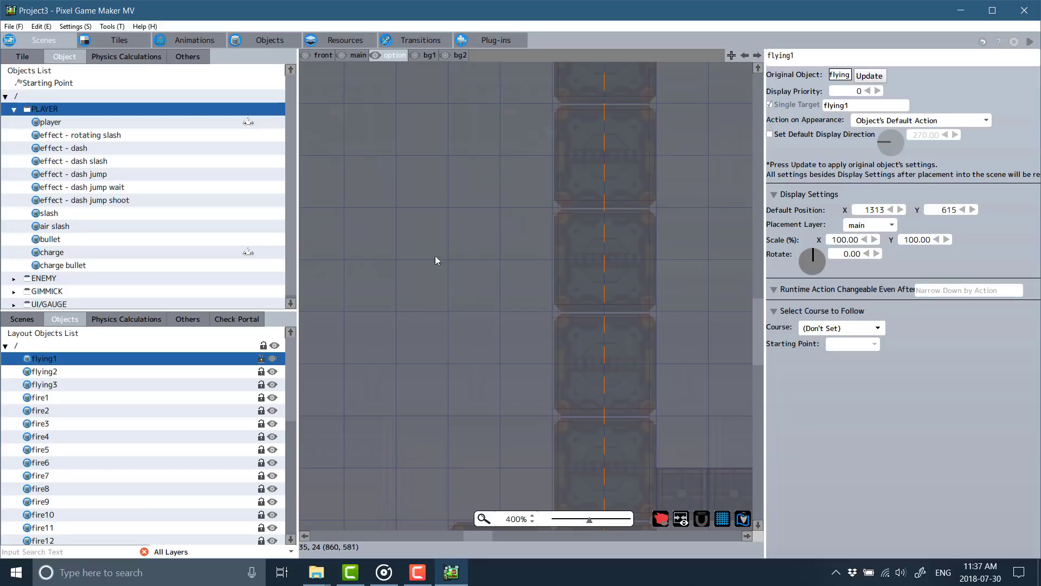
{"action": "left_click", "coordinate": [327, 56]}
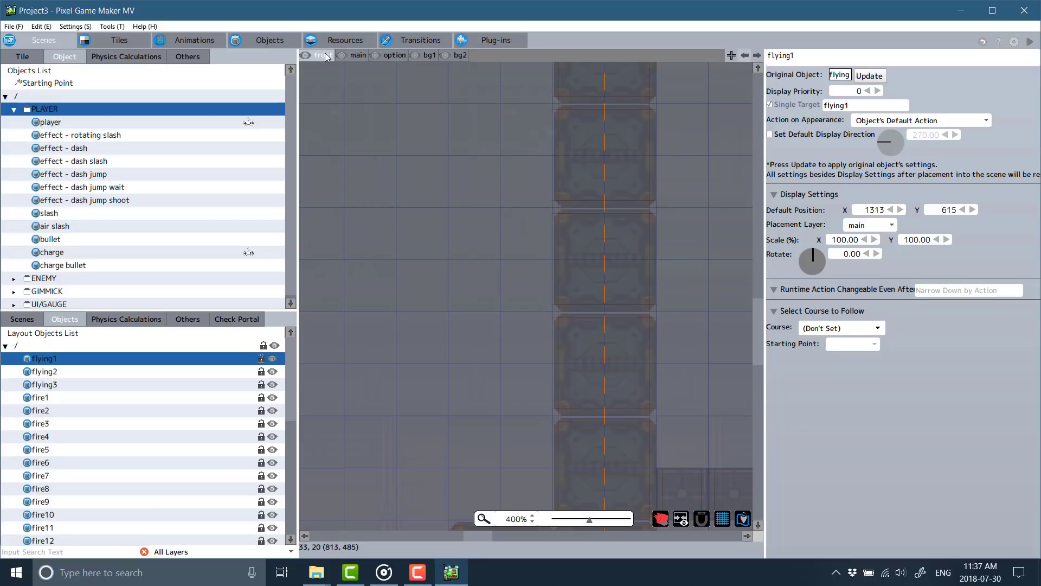
{"action": "left_click", "coordinate": [355, 56]}
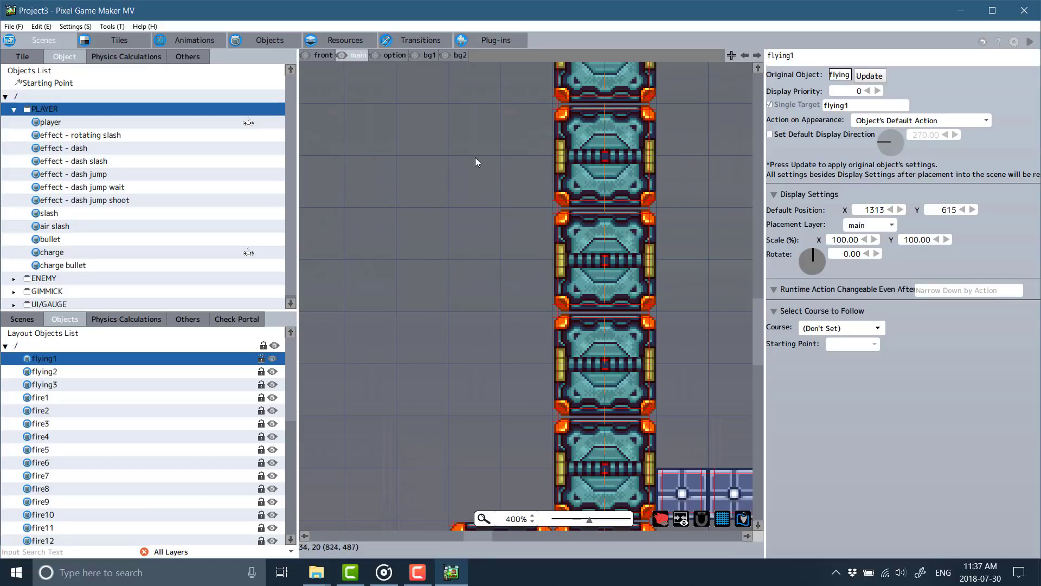
{"action": "left_click", "coordinate": [549, 318]}
{"action": "middle_click_drag", "start_coordinate": [523, 305], "coordinate": [428, 390]}
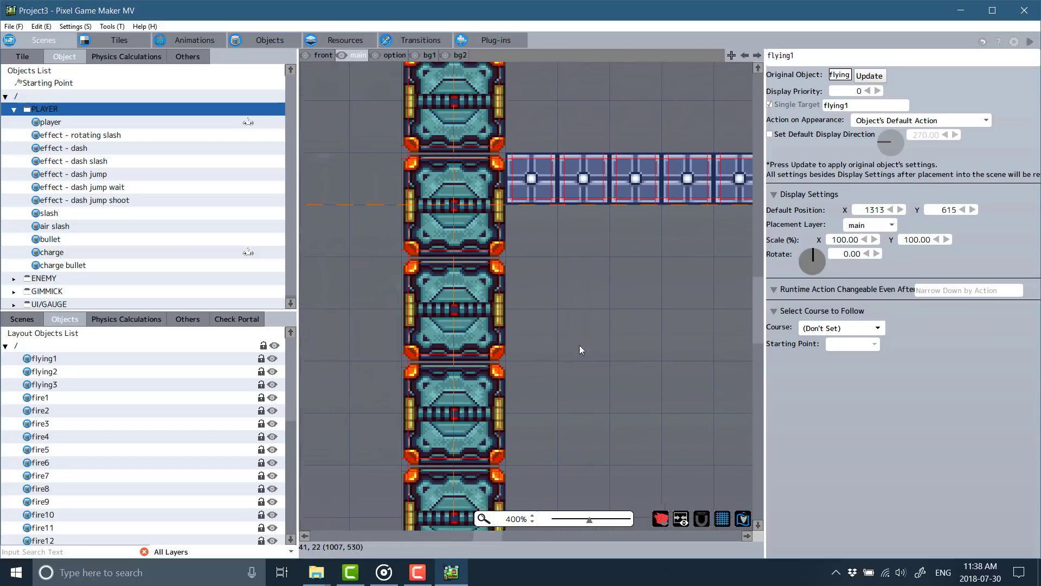
{"action": "middle_click_drag", "start_coordinate": [565, 353], "coordinate": [444, 406]}
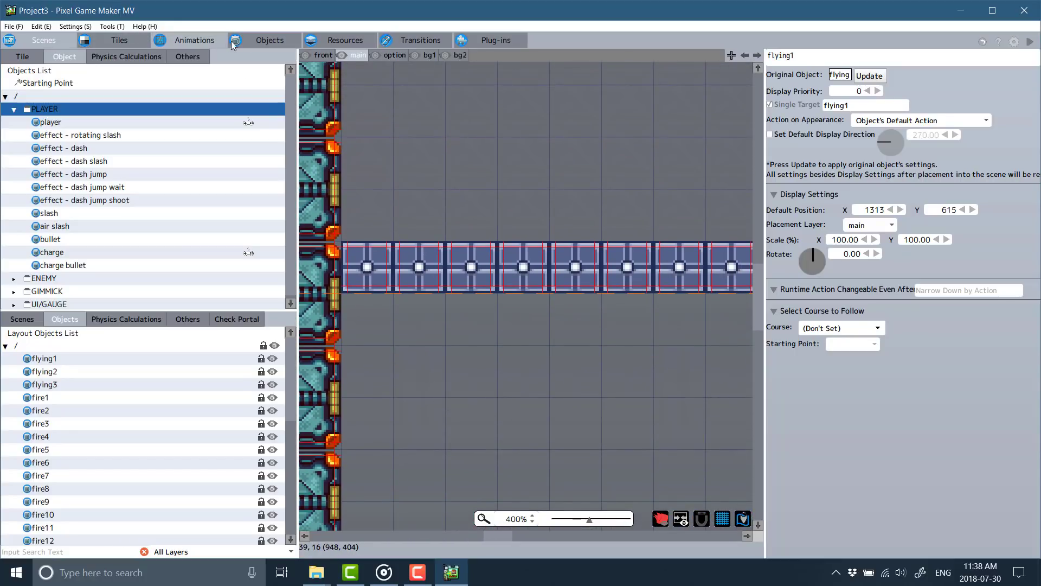
In the player's action program, select the walk action and edit its Reset Switch/Variable/Duration runtime action.
{"action": "left_click", "coordinate": [270, 40]}
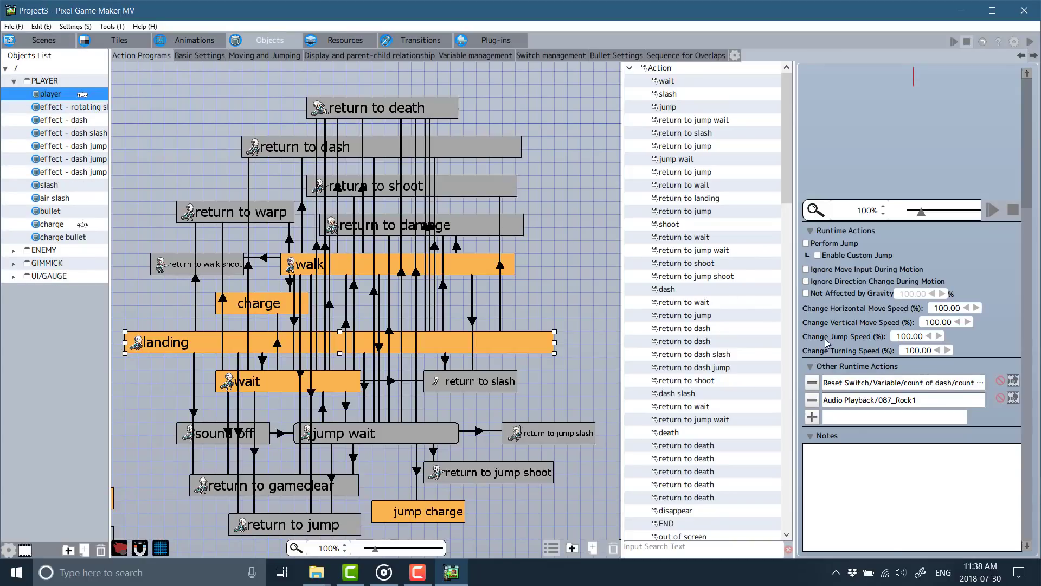
{"action": "scroll", "coordinate": [857, 261], "scroll_direction": "up", "scroll_amount": 1}
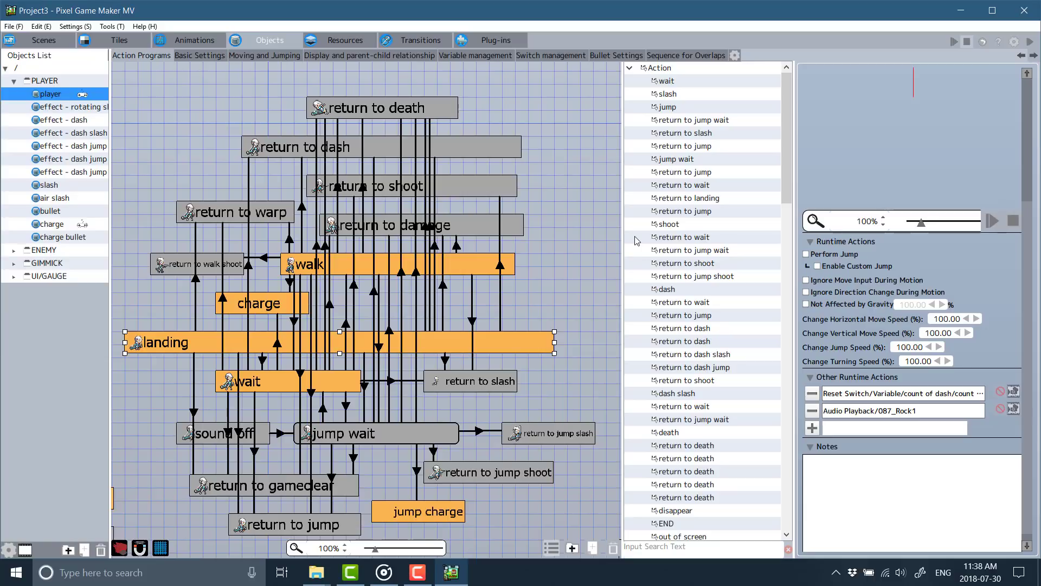
{"action": "scroll", "coordinate": [645, 242], "scroll_direction": "down", "scroll_amount": 4}
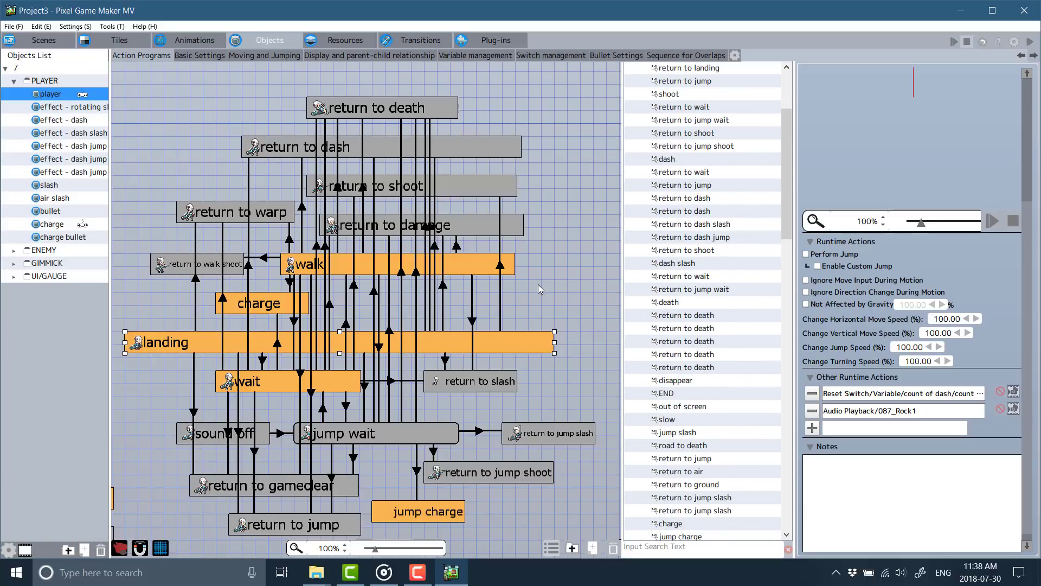
{"action": "left_click", "coordinate": [320, 264]}
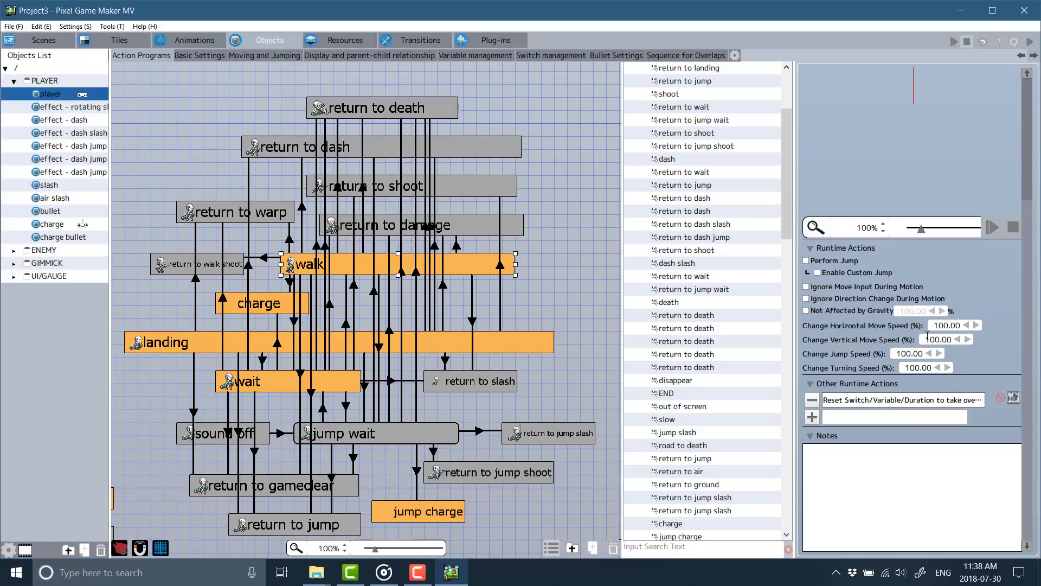
{"action": "left_click", "coordinate": [1012, 399]}
Browse the tile sheets, physics calculation parts and camera/course/slope items, then open the Settings menu.
{"action": "left_click", "coordinate": [128, 41]}
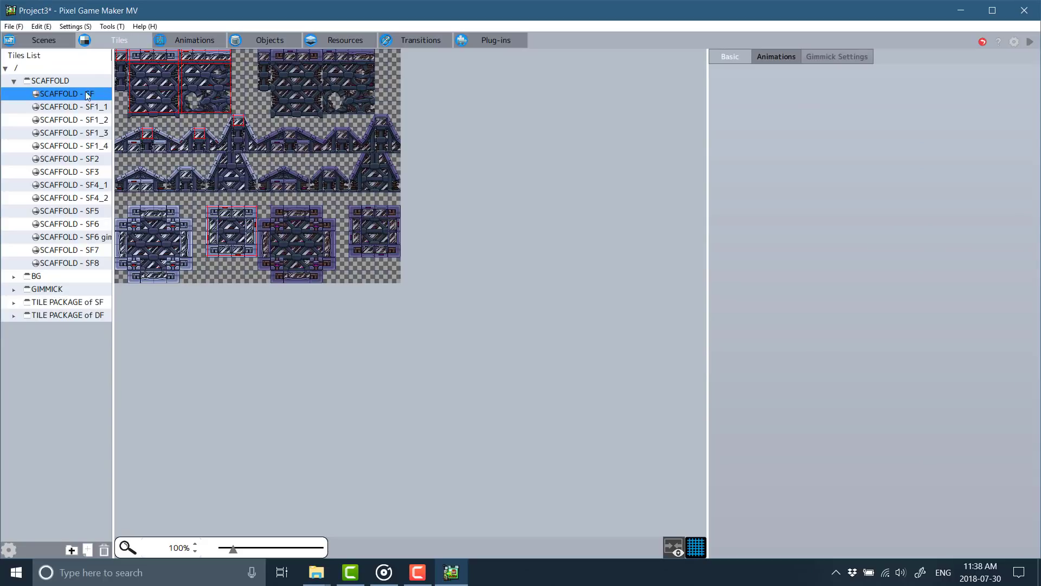
{"action": "left_click", "coordinate": [42, 41]}
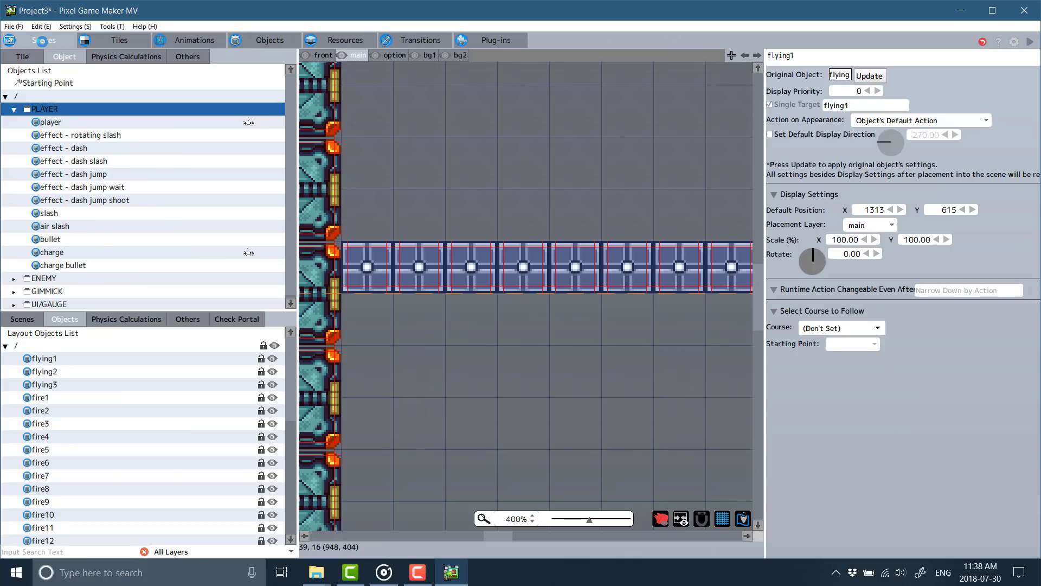
{"action": "left_click", "coordinate": [126, 58]}
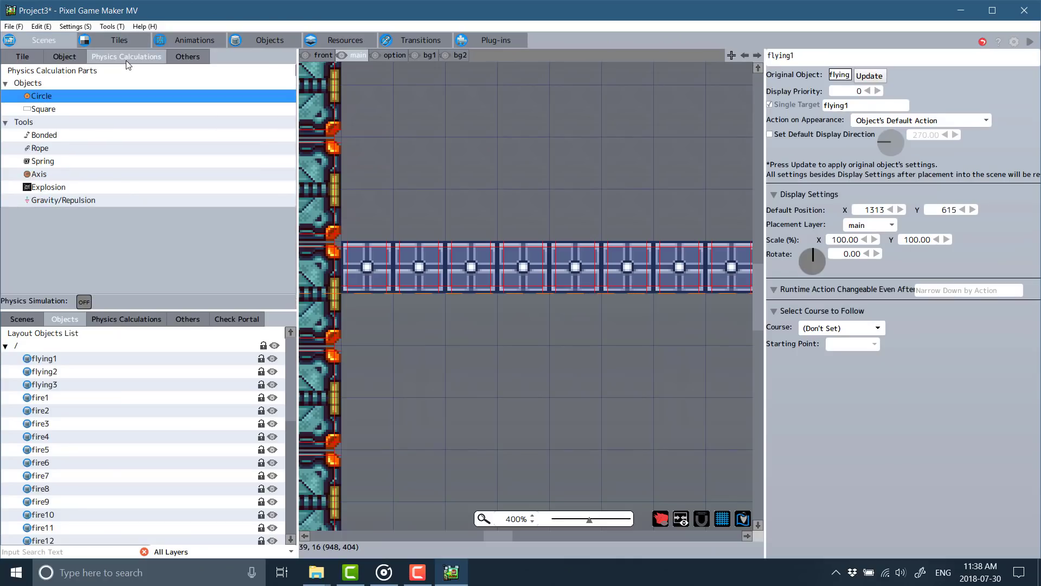
{"action": "left_click", "coordinate": [186, 57]}
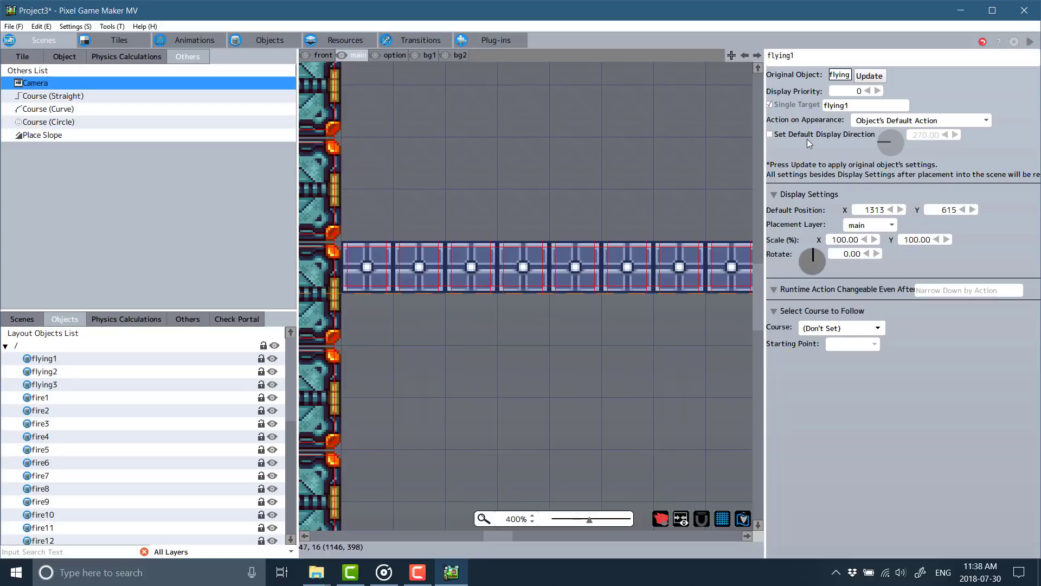
{"action": "left_click", "coordinate": [74, 26]}
Review the Control Keys, Sound, Game Data and Player Character Management pages of Project Settings.
{"action": "left_click", "coordinate": [83, 41]}
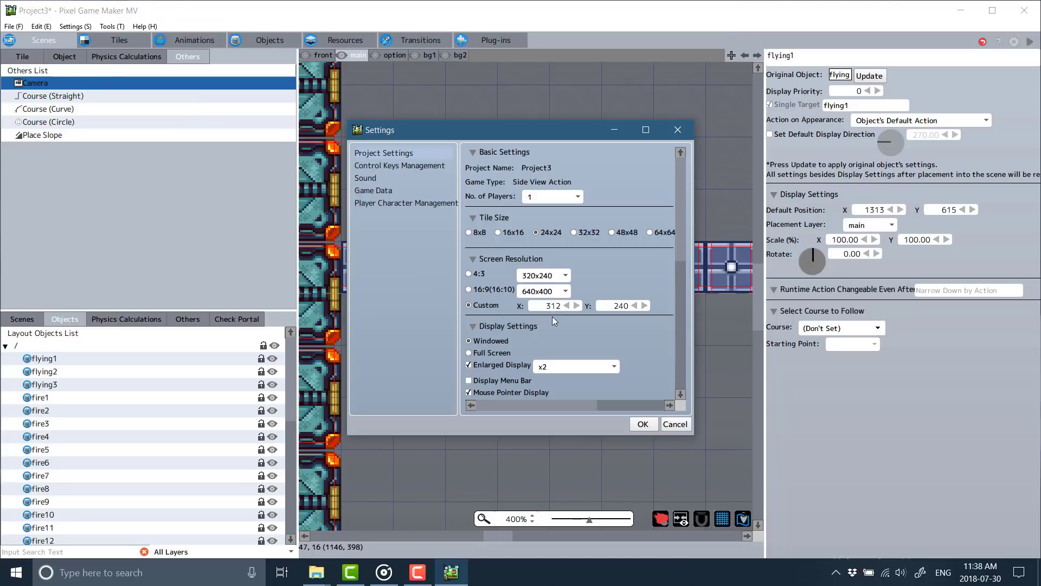
{"action": "left_click", "coordinate": [389, 165]}
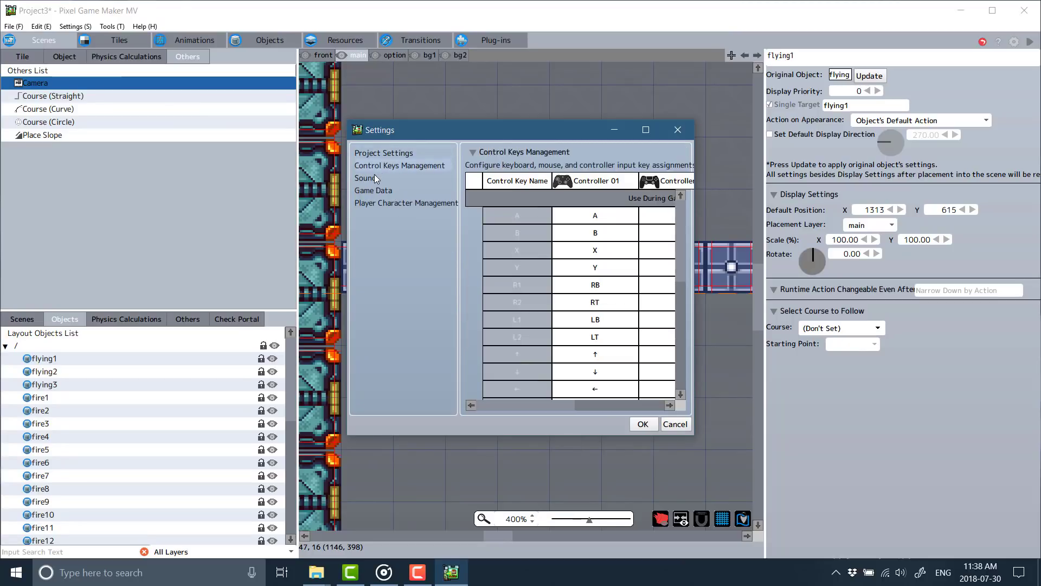
{"action": "left_click", "coordinate": [375, 178]}
{"action": "left_click", "coordinate": [374, 190]}
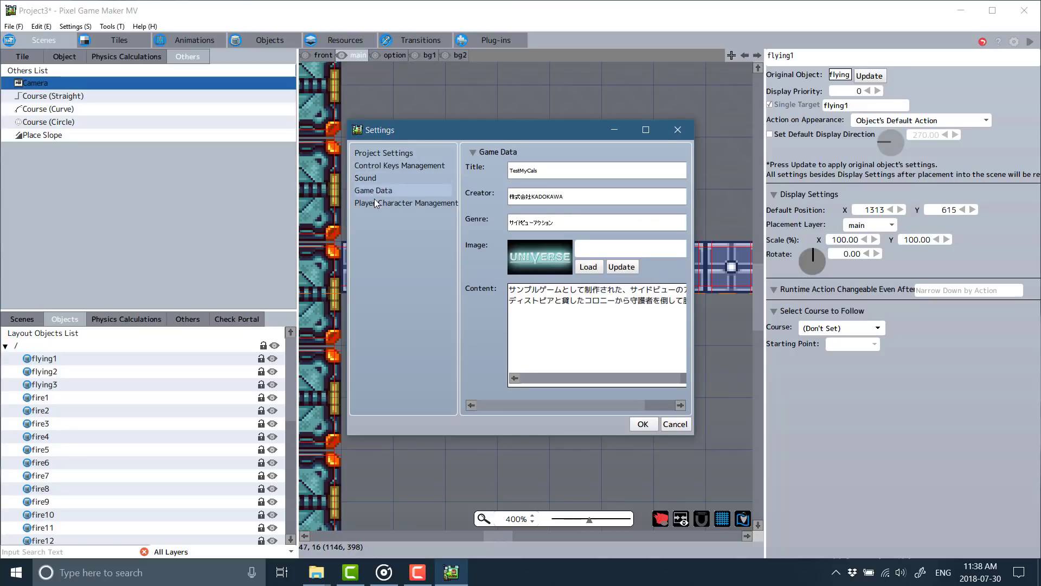
{"action": "left_click", "coordinate": [376, 204]}
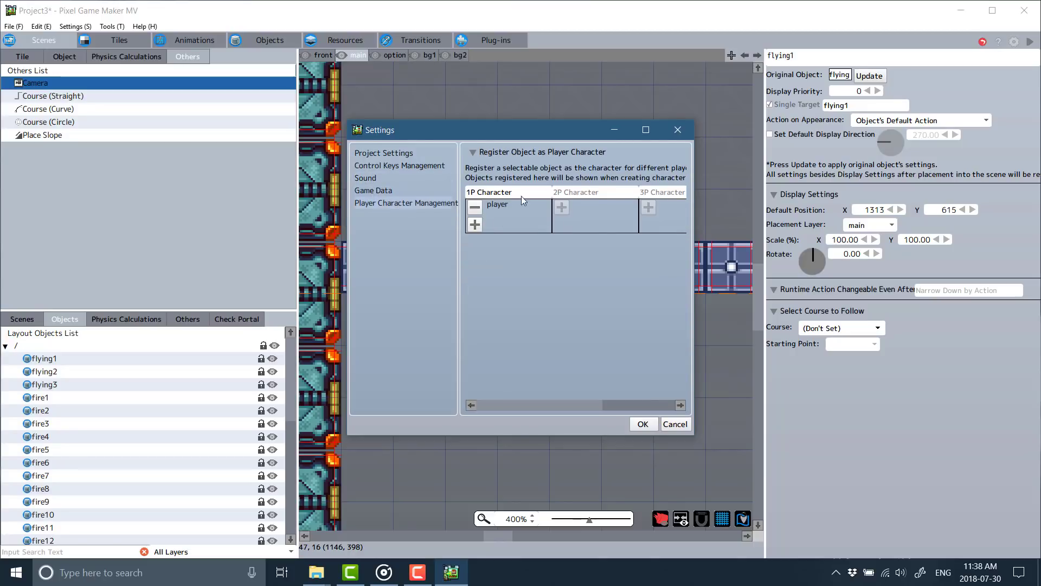
Close the project settings and launch Firefox from the Start menu.
{"action": "left_click", "coordinate": [676, 133]}
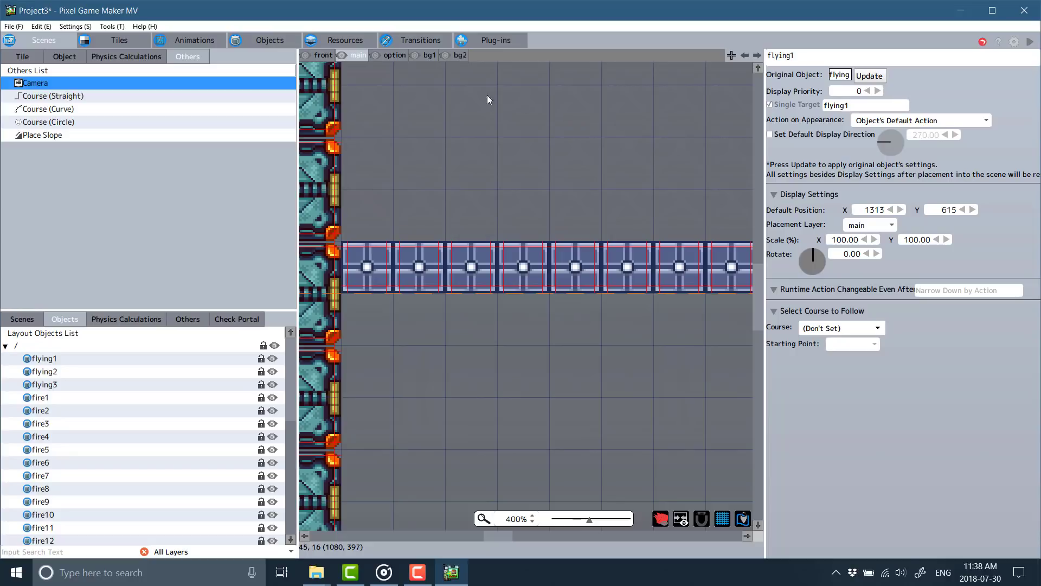
{"action": "left_click", "coordinate": [16, 572]}
{"action": "left_click", "coordinate": [392, 379]}
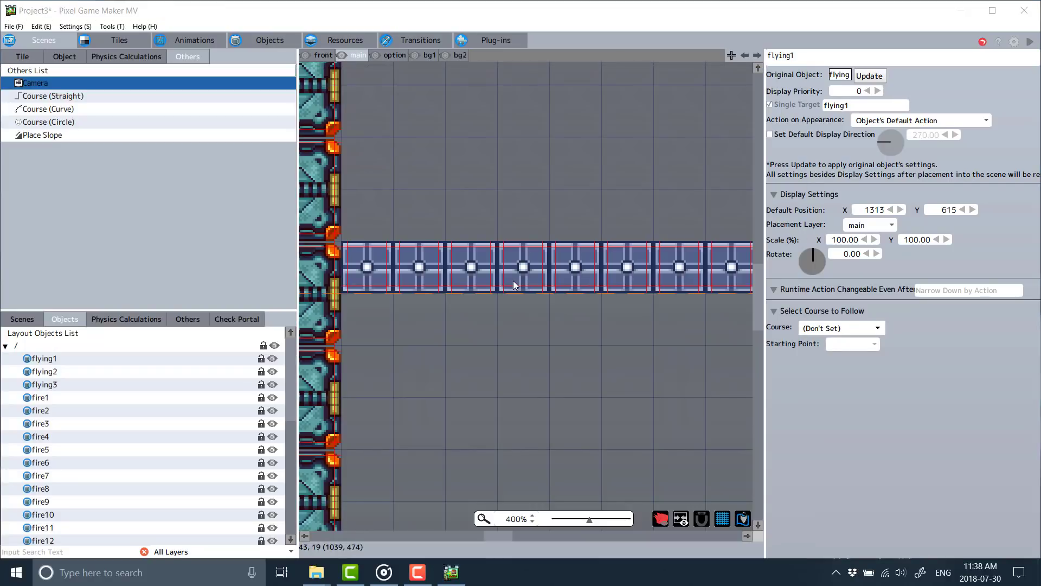
Search 'gdevelop 5', open the online editor, dismiss its notice and show About (version 4.0.97-0-release).
{"action": "type", "text": "gdevelop 5"}
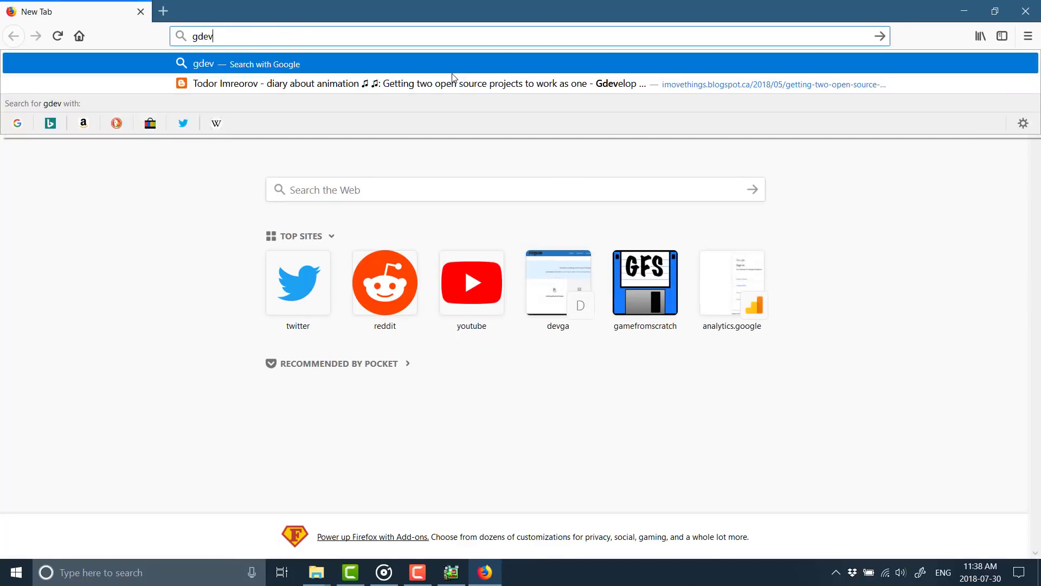
{"action": "key", "text": "Return"}
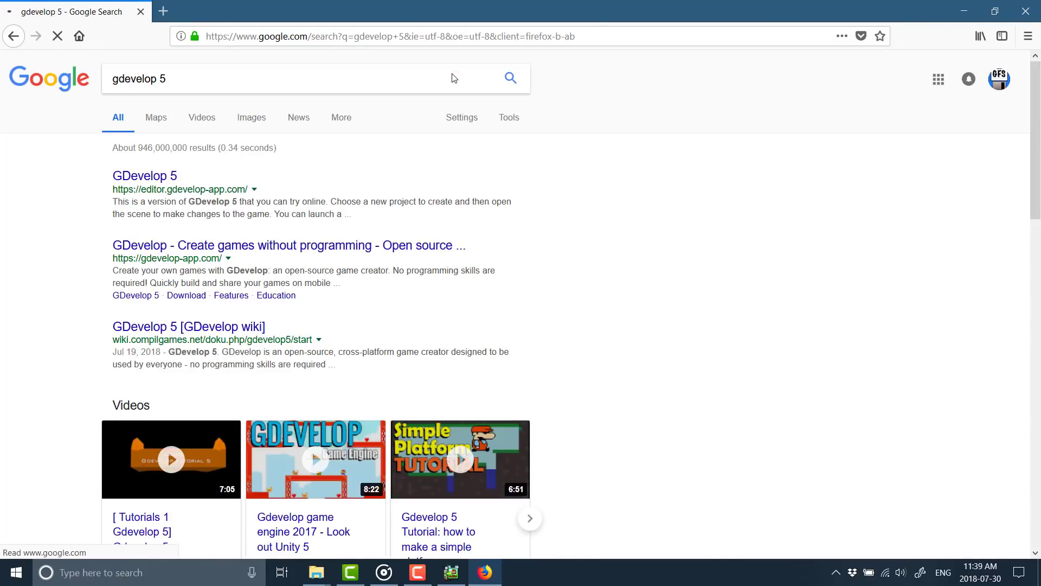
{"action": "left_click", "coordinate": [163, 178]}
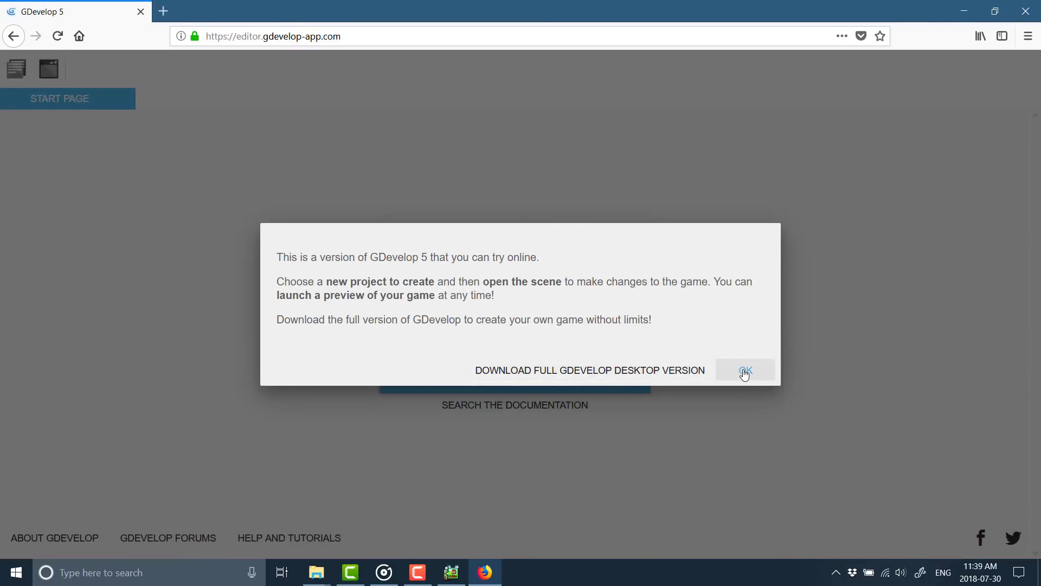
{"action": "left_click", "coordinate": [745, 370]}
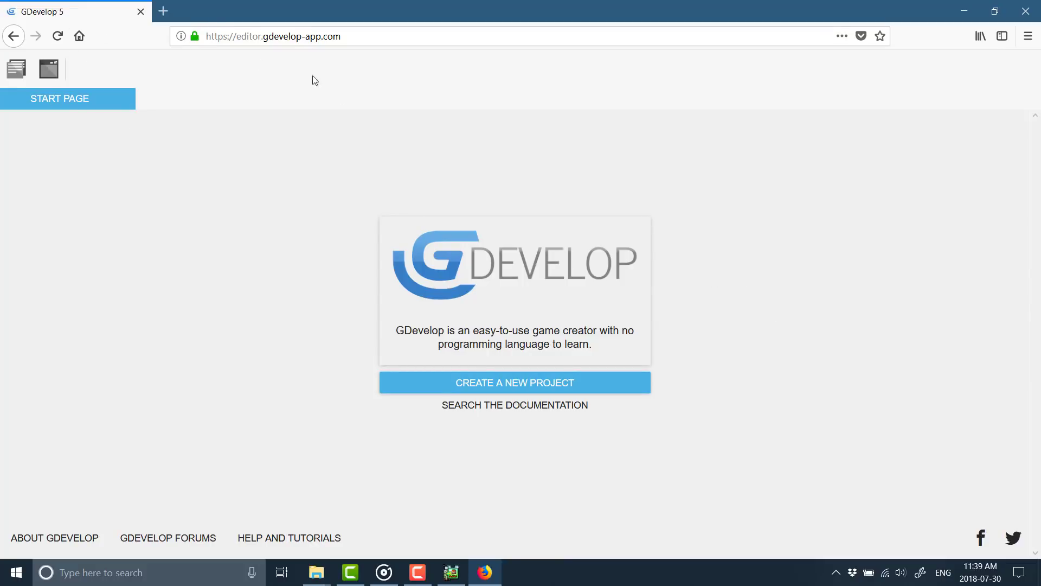
{"action": "left_click", "coordinate": [68, 538]}
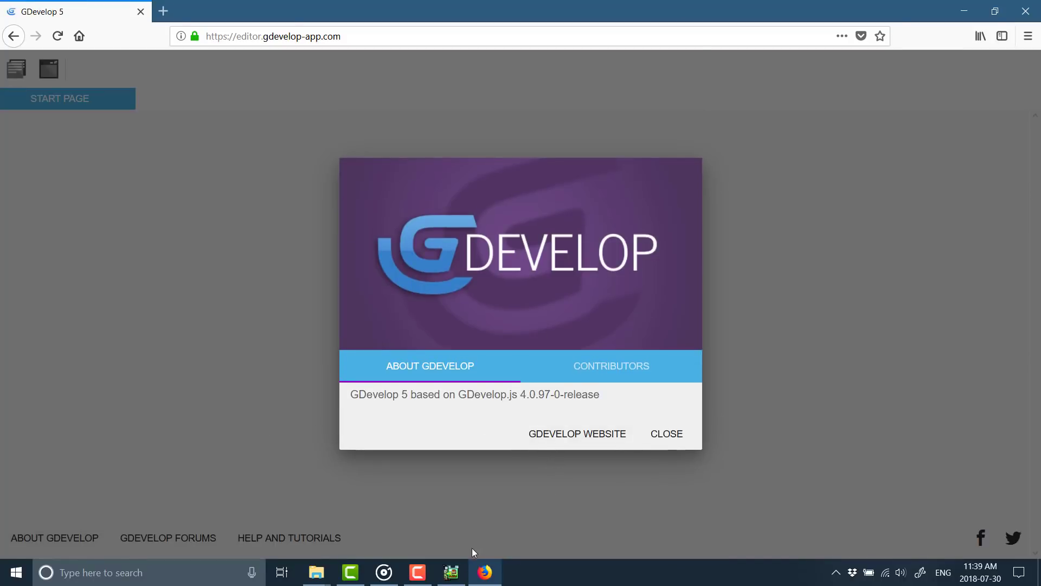
Return to Pixel Game Maker MV and pan the level to the spiked wall sections.
{"action": "left_click", "coordinate": [460, 576]}
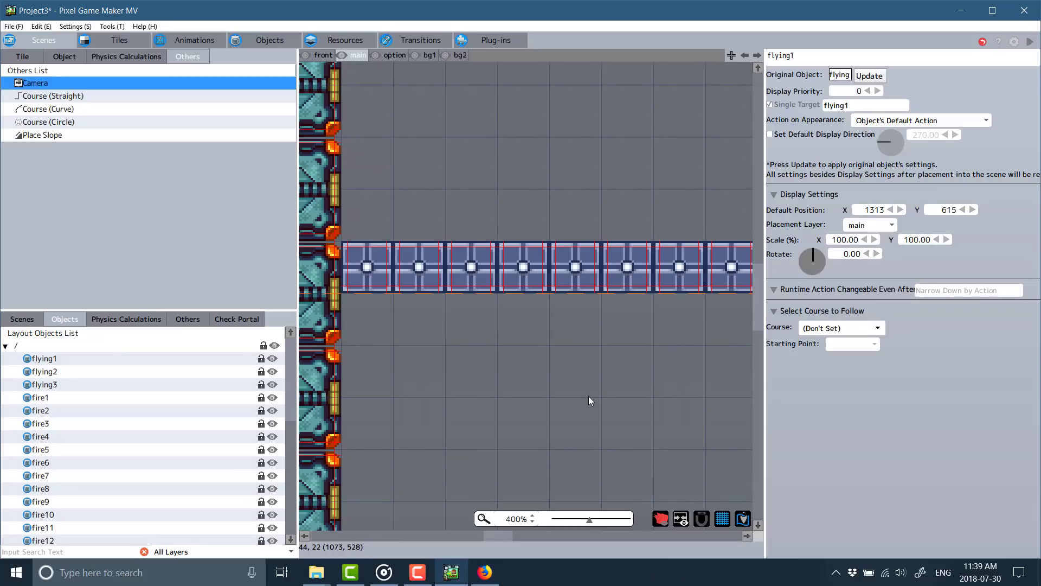
{"action": "middle_click_drag", "start_coordinate": [588, 395], "coordinate": [360, 466]}
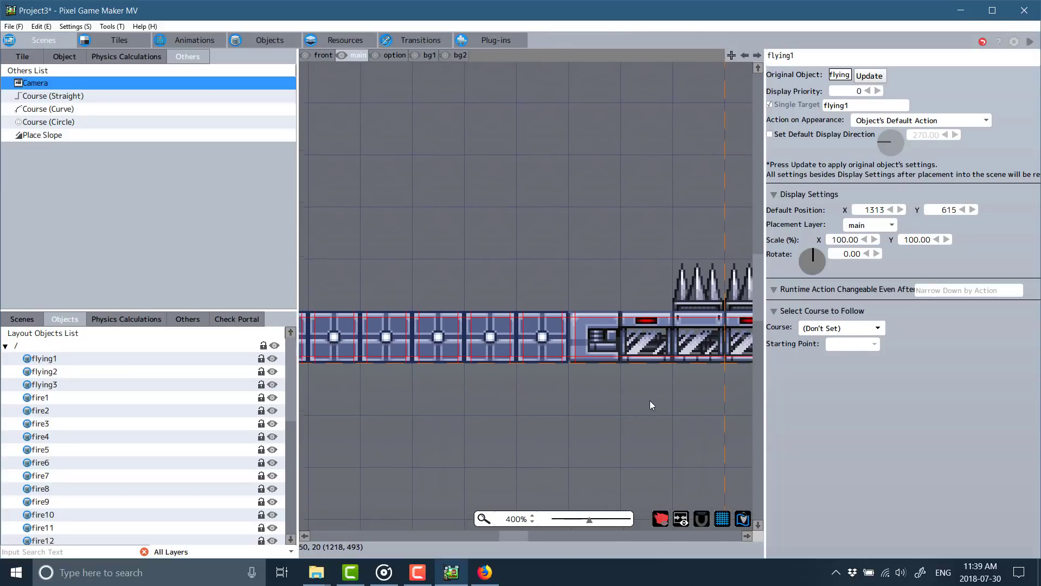
{"action": "middle_click_drag", "start_coordinate": [644, 407], "coordinate": [394, 457]}
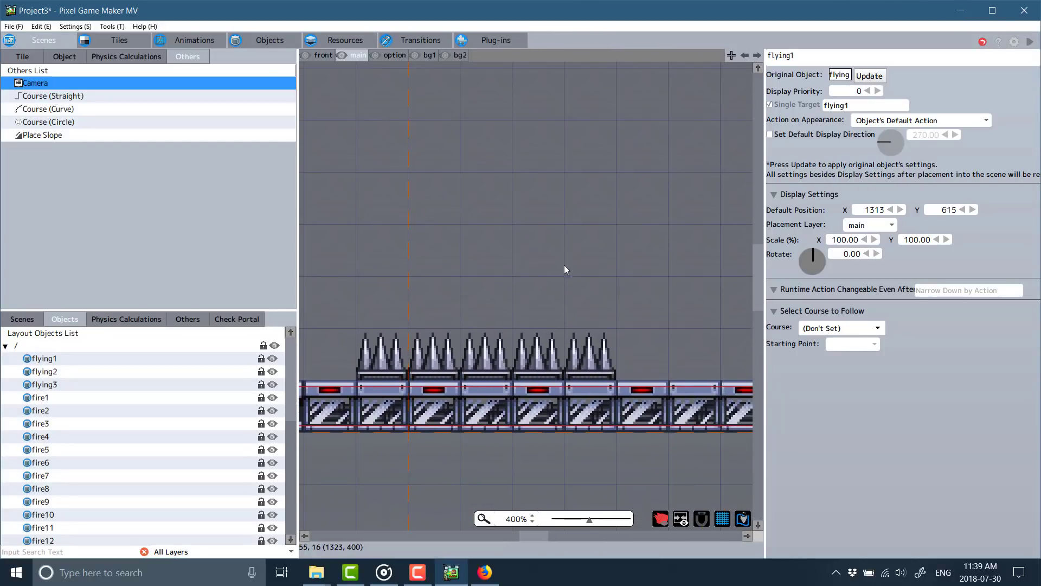
{"action": "middle_click_drag", "start_coordinate": [559, 270], "coordinate": [413, 311]}
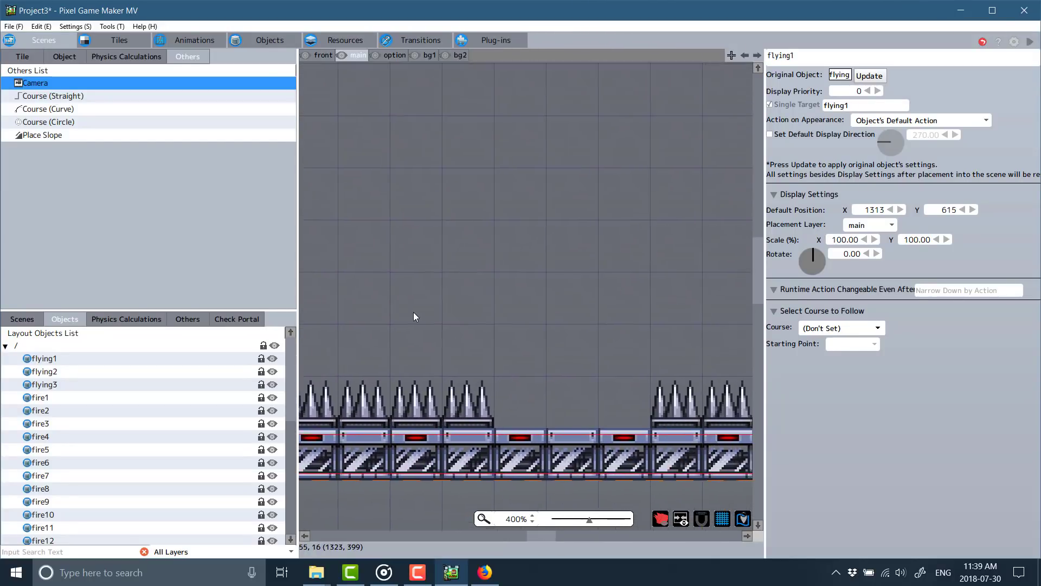
Browse the PLAYER objects: effect - dash slash, effect - dash jump shoot, slash and charge.
{"action": "left_click", "coordinate": [105, 57]}
{"action": "left_click", "coordinate": [62, 56]}
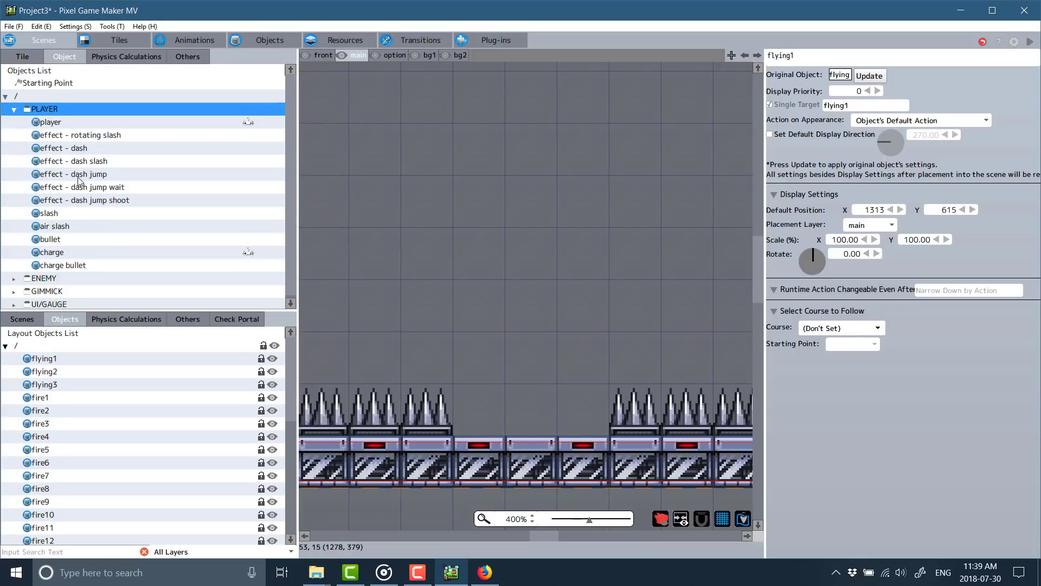
{"action": "left_click", "coordinate": [76, 160]}
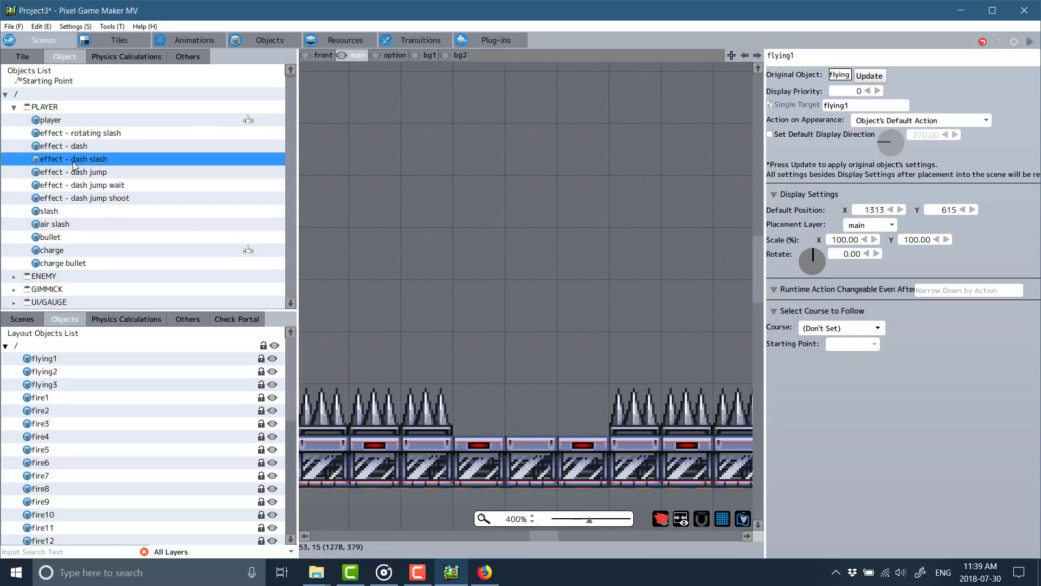
{"action": "left_click", "coordinate": [75, 198]}
{"action": "left_click", "coordinate": [51, 213]}
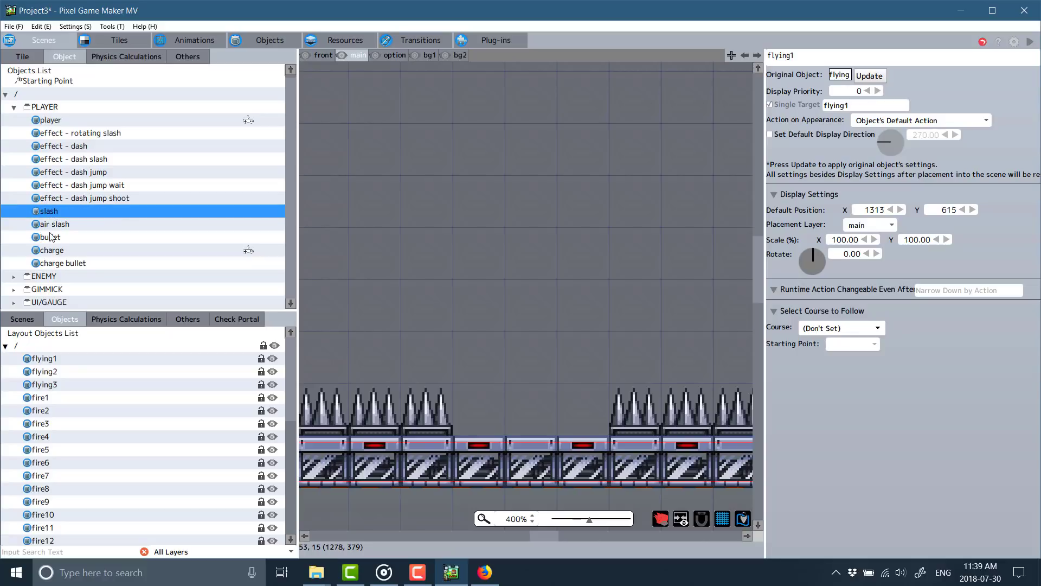
{"action": "left_click", "coordinate": [53, 252]}
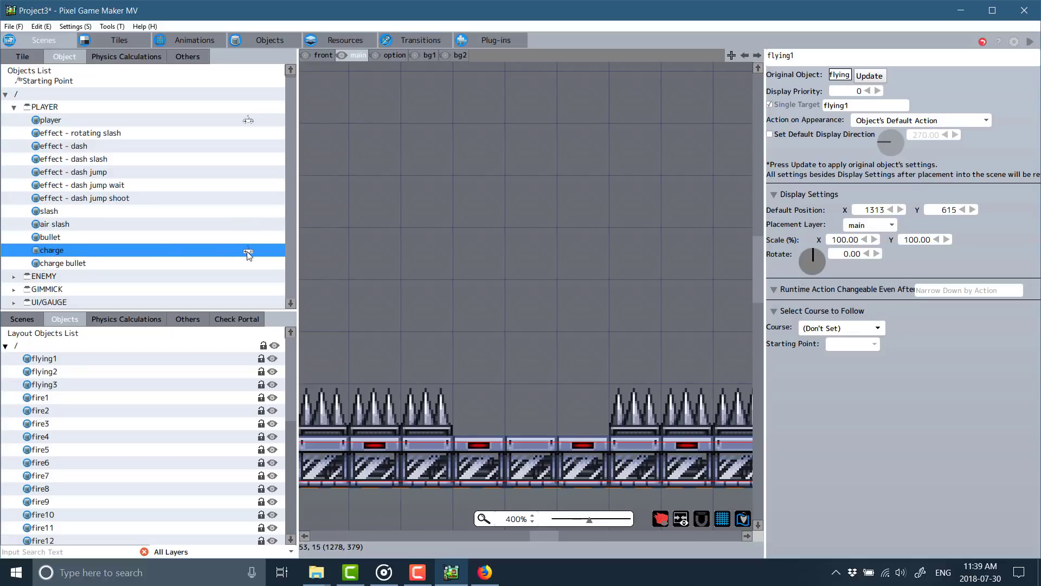